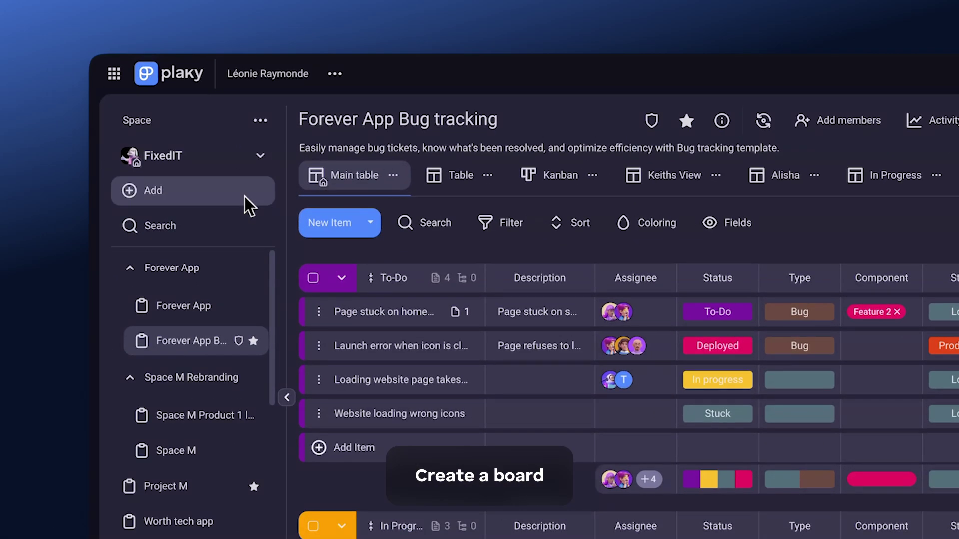
# Create the WorthTech Strategy board from scratch and start importing its contents from a CSV file.
pyautogui.click(167, 131)
pyautogui.moveTo(172, 151)
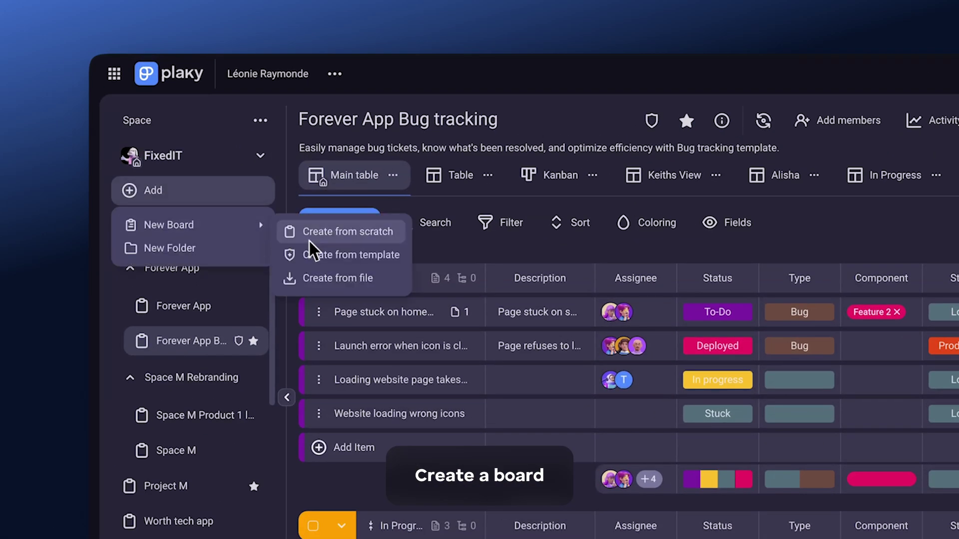
pyautogui.click(310, 235)
pyautogui.write('WorthTech Strategy')
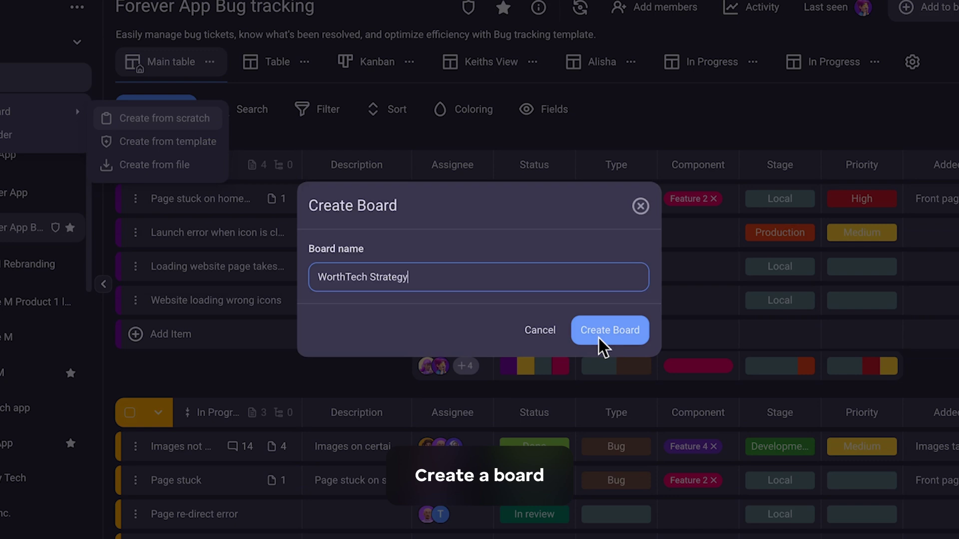
pyautogui.click(604, 330)
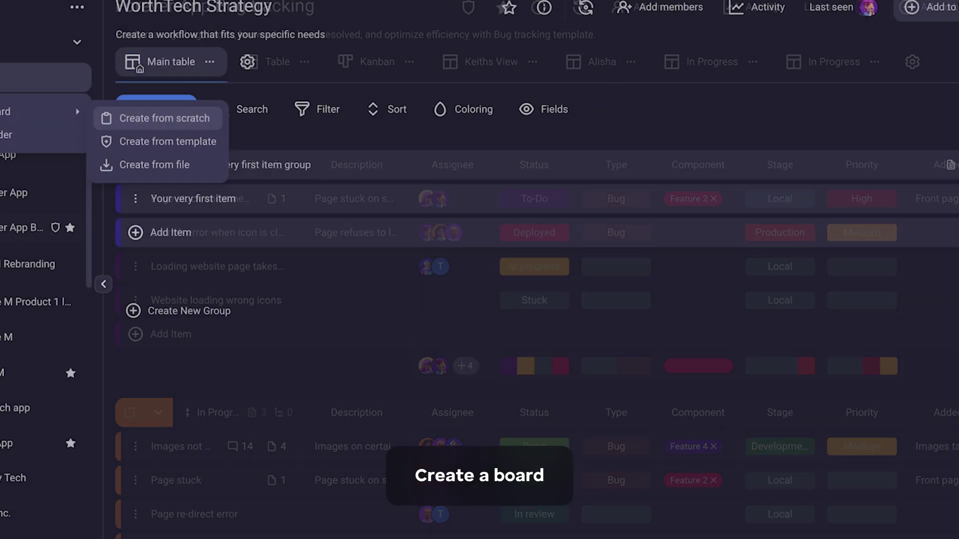
pyautogui.click(210, 144)
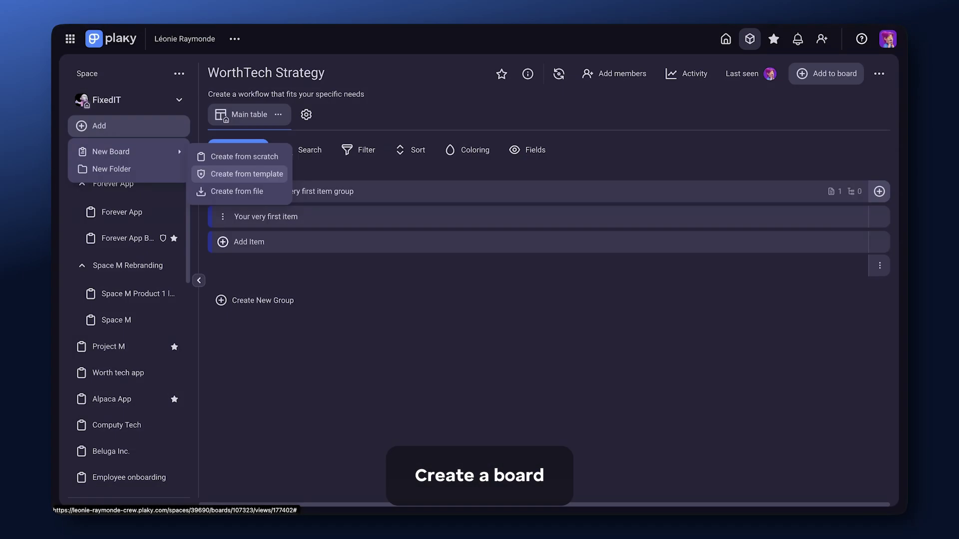
pyautogui.click(286, 196)
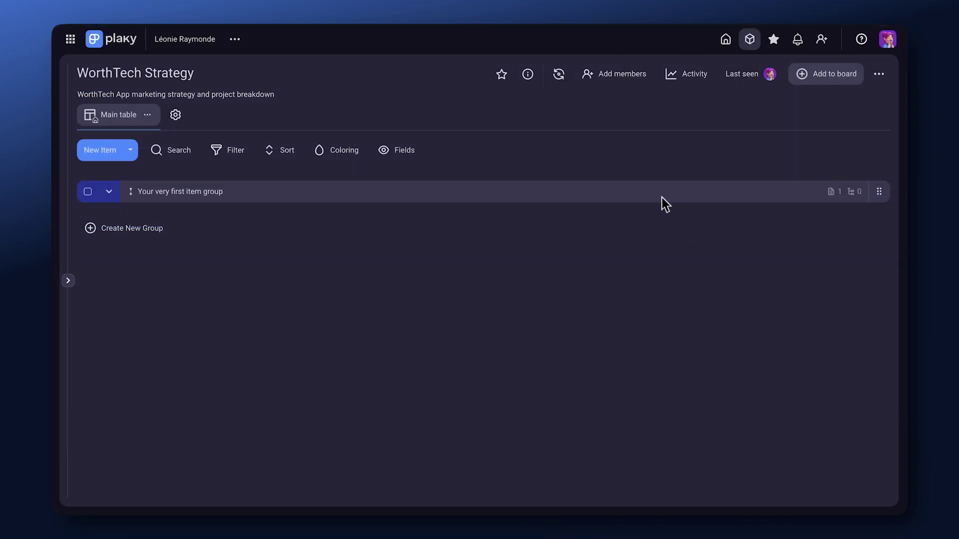
# Rename the first group to Q1, add groups Q2–Q4, and enter tasks with subitems.
pyautogui.click(659, 197)
pyautogui.write('Q1')
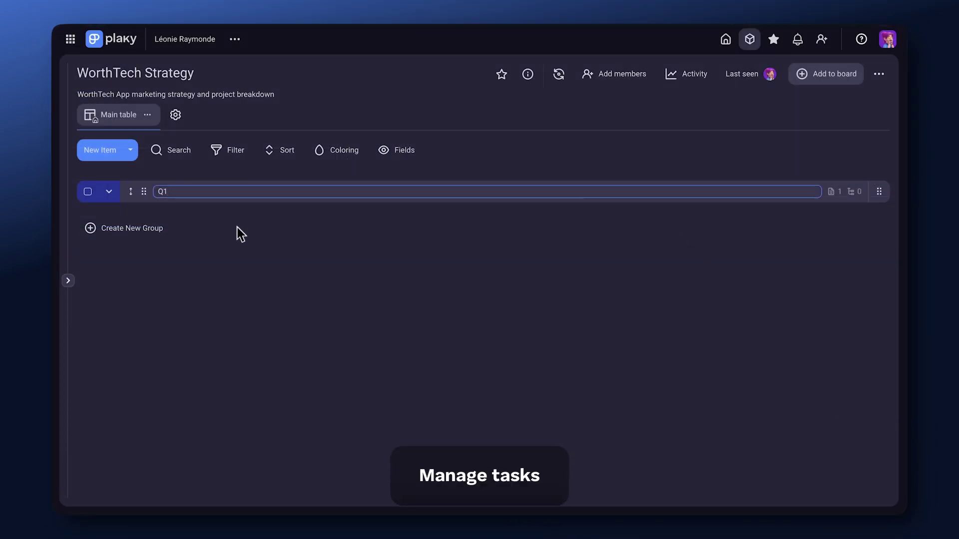
pyautogui.press('Return')
pyautogui.click(159, 233)
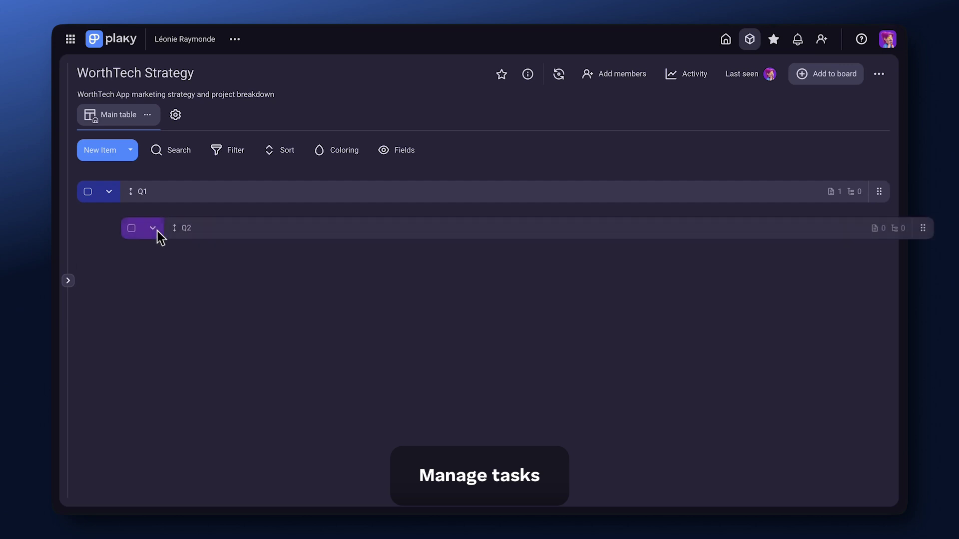
pyautogui.click(137, 198)
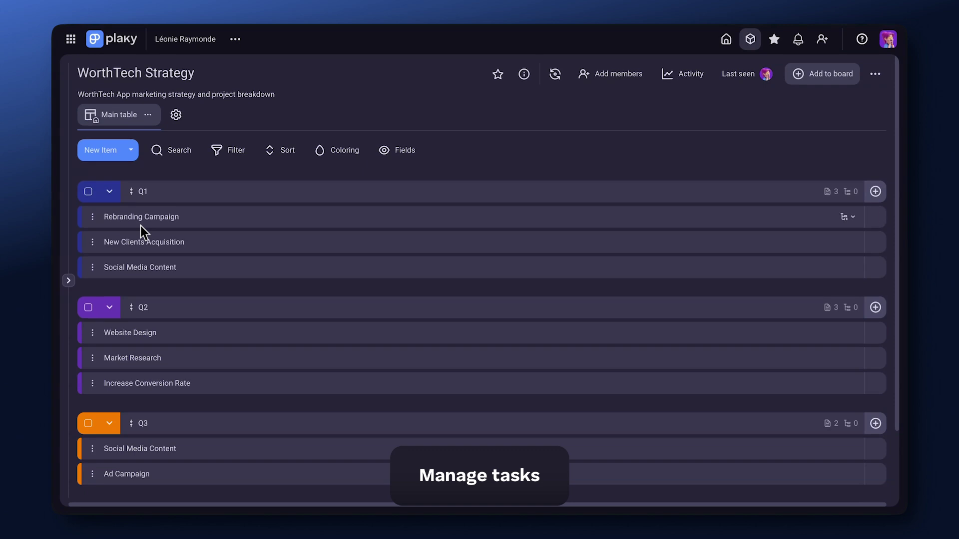
pyautogui.click(151, 249)
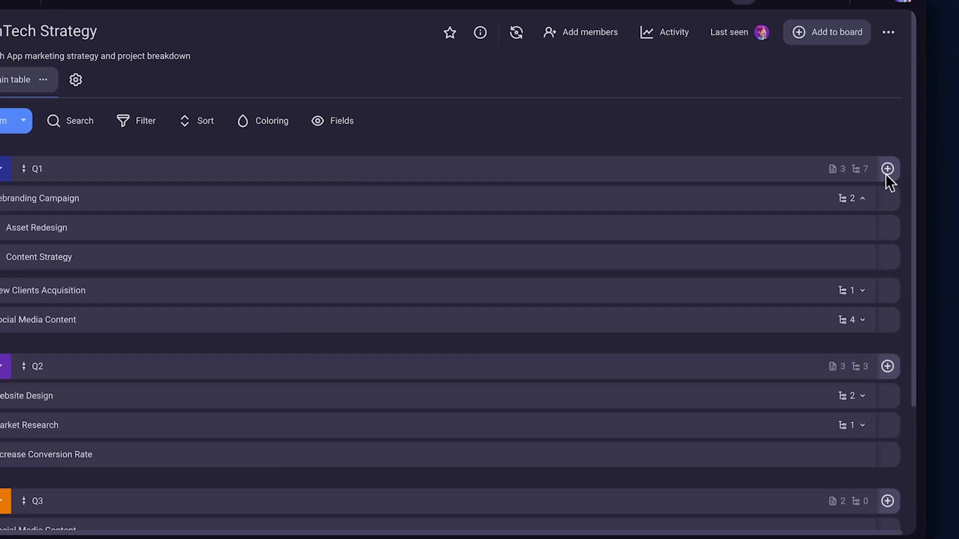
# Add Status, Rich Text, Person, Tag, Link and Timeline fields to the board.
pyautogui.click(887, 170)
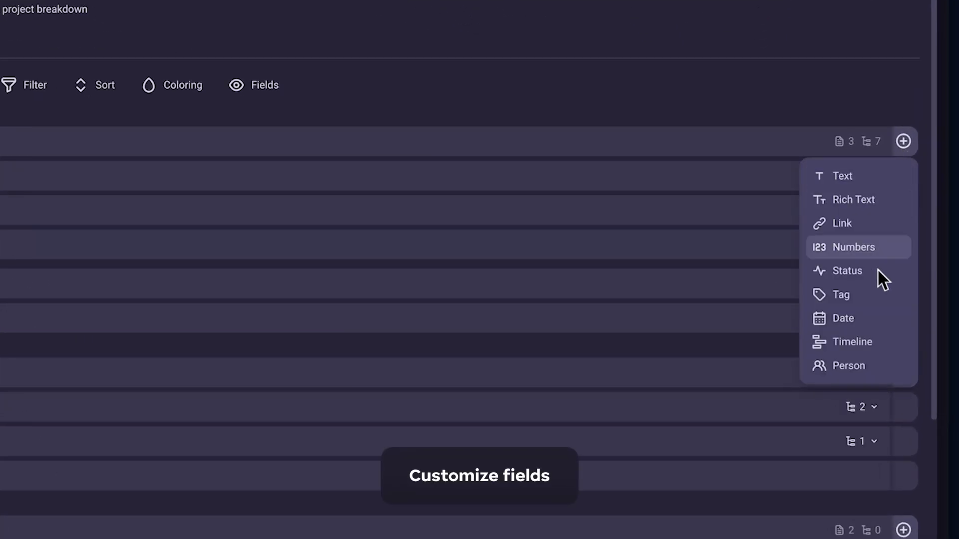
pyautogui.click(864, 280)
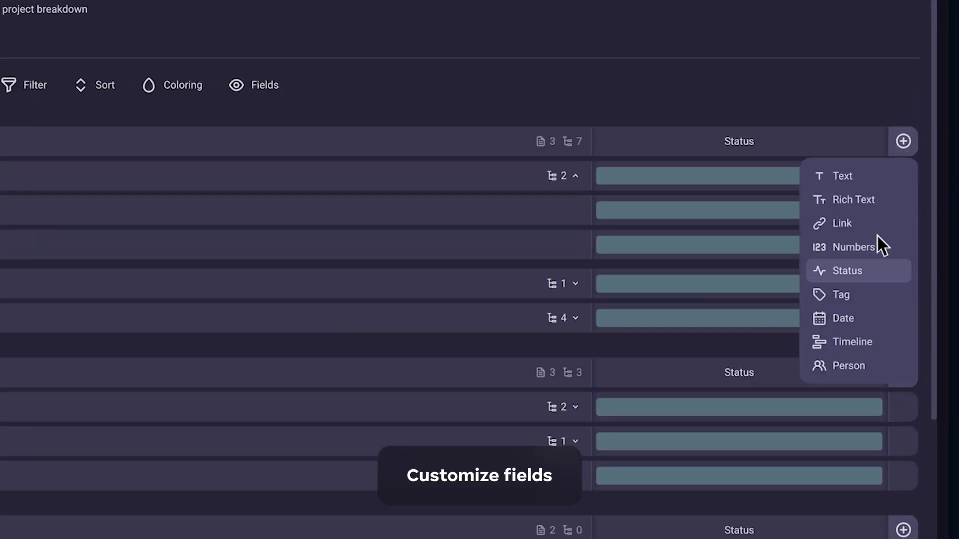
pyautogui.click(876, 203)
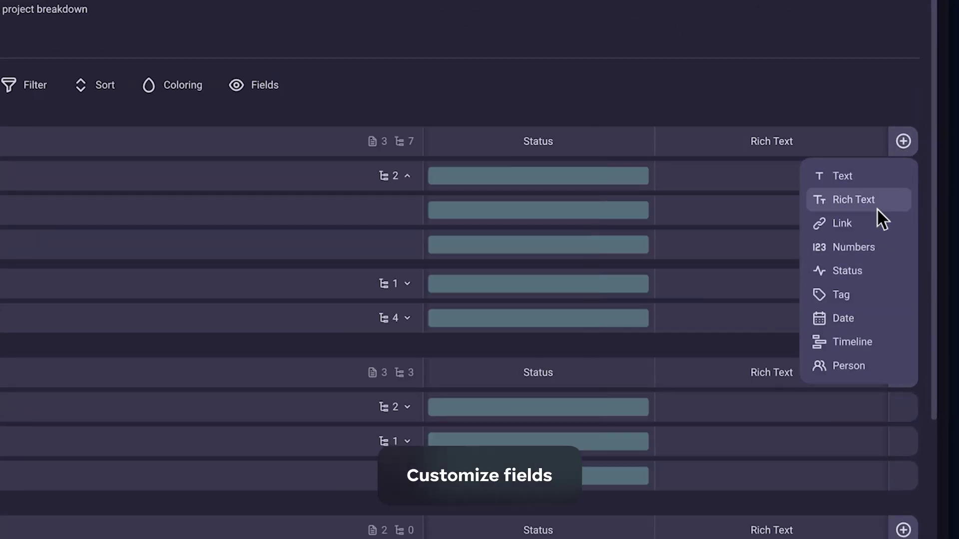
pyautogui.click(876, 370)
pyautogui.click(888, 294)
pyautogui.click(898, 226)
pyautogui.click(879, 342)
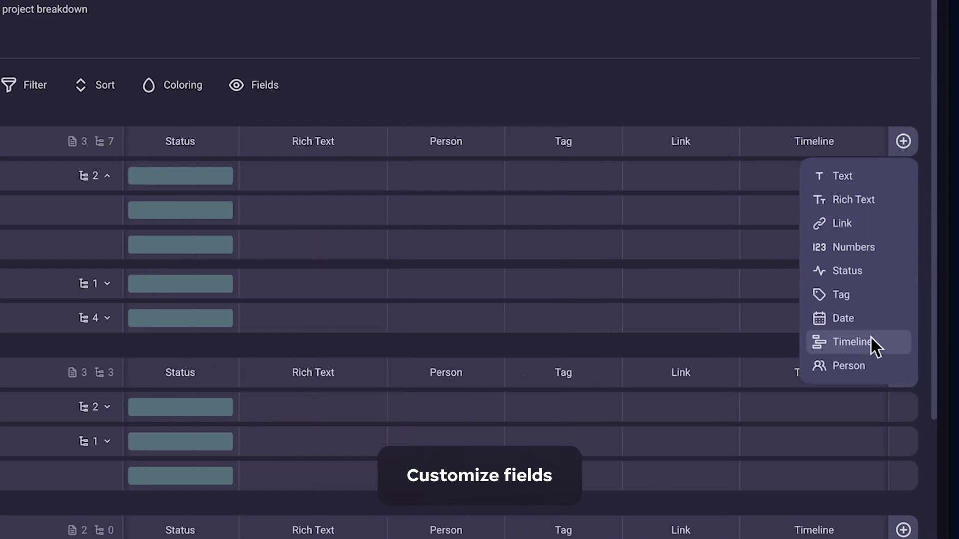
# Rename Rich Text to Description and Person to Assignee, and set Rebranding Campaign to In progress.
pyautogui.click(349, 144)
pyautogui.write('Description')
pyautogui.click(468, 151)
pyautogui.write('Assignee')
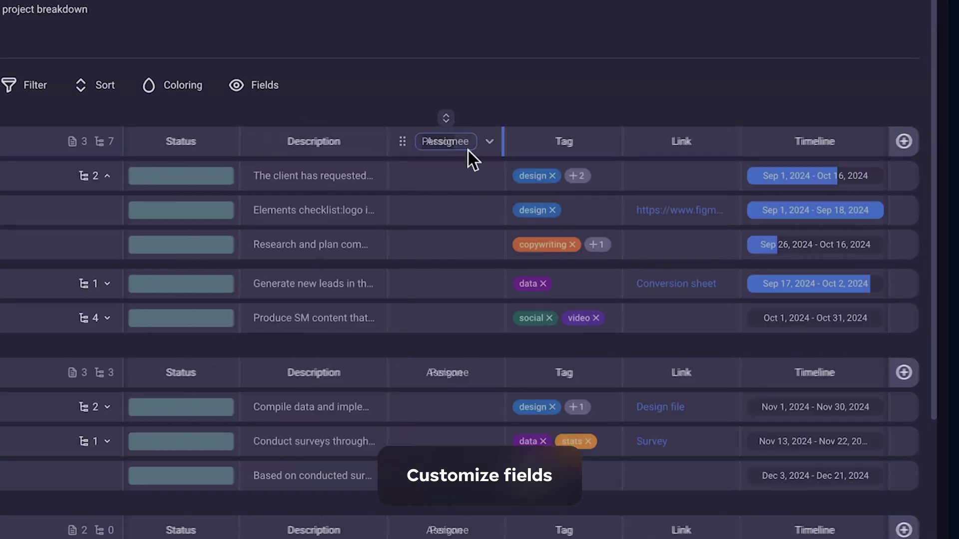
pyautogui.press('Return')
pyautogui.click(397, 178)
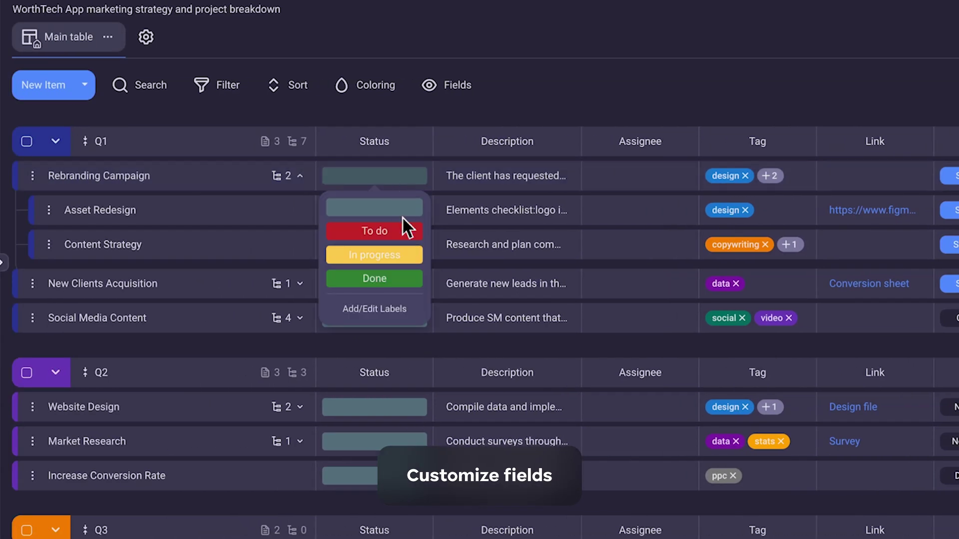
pyautogui.click(409, 256)
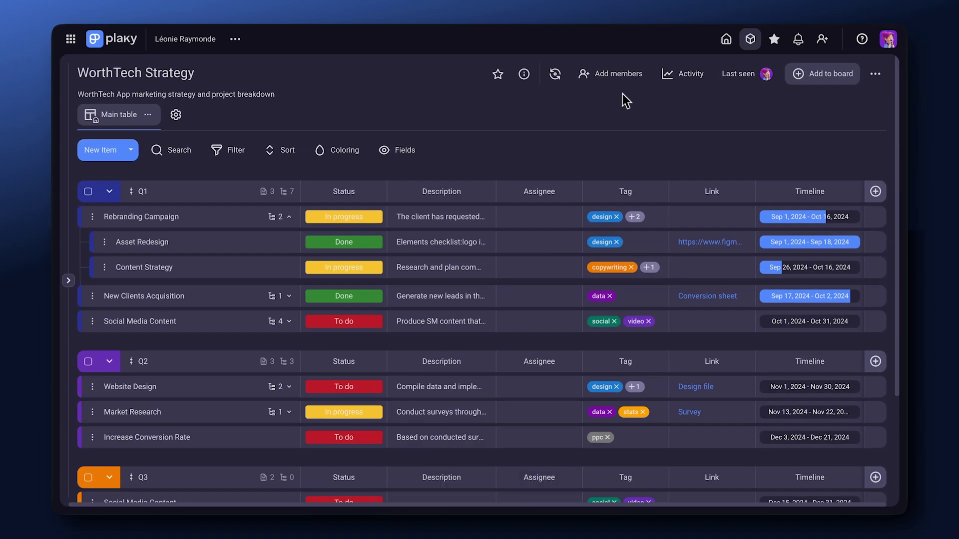
# Search for a teammate and add them as a board member.
pyautogui.click(637, 83)
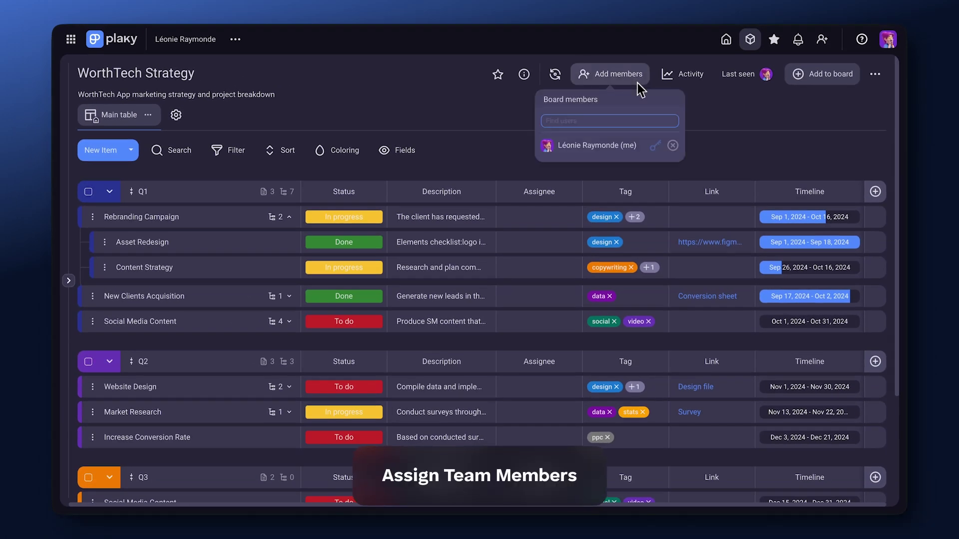
pyautogui.write('erica')
pyautogui.click(638, 184)
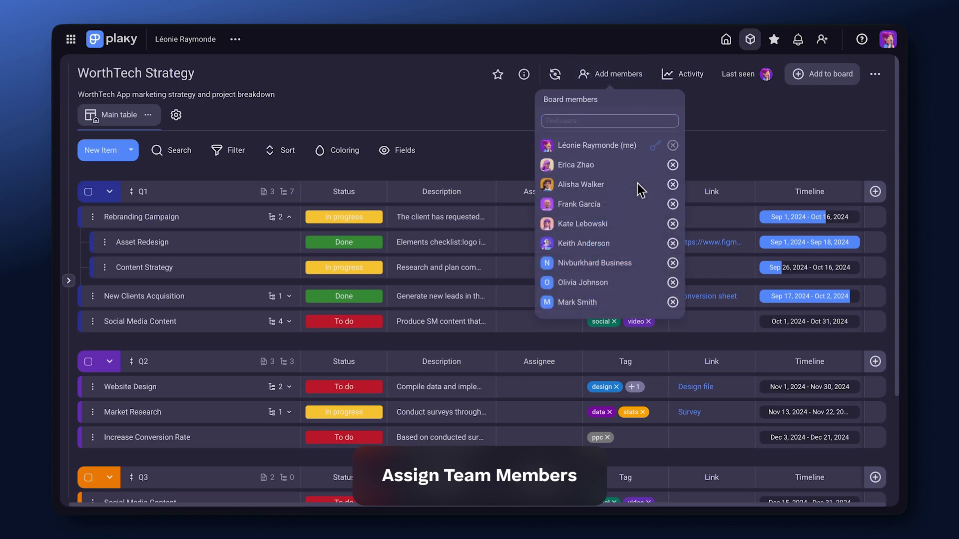
pyautogui.press('Escape')
# Assign three people to the Rebranding Campaign task.
pyautogui.click(556, 218)
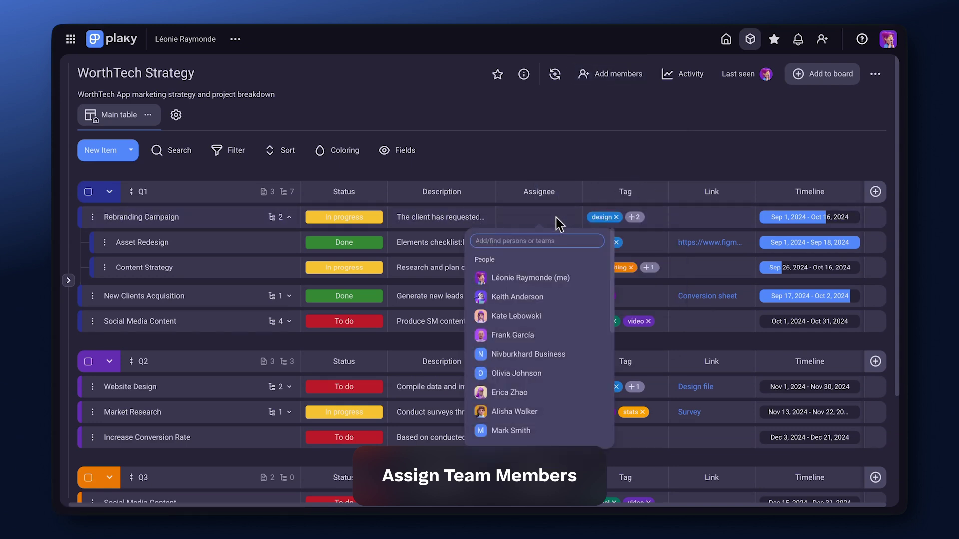
pyautogui.click(559, 297)
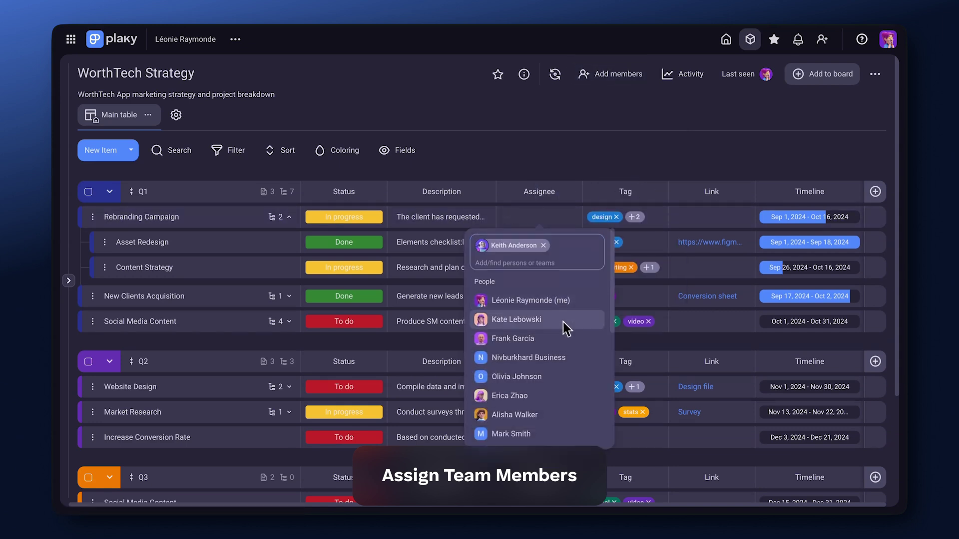
pyautogui.click(562, 322)
pyautogui.click(571, 340)
pyautogui.click(247, 286)
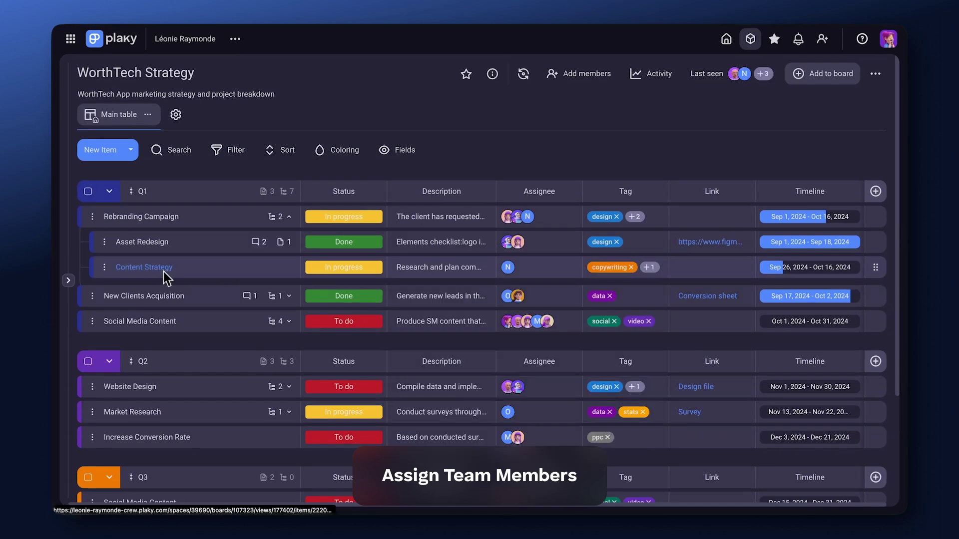
# On the Content Strategy subitem, mention a teammate asking 'Do you have everything you need for this one?'.
pyautogui.click(169, 268)
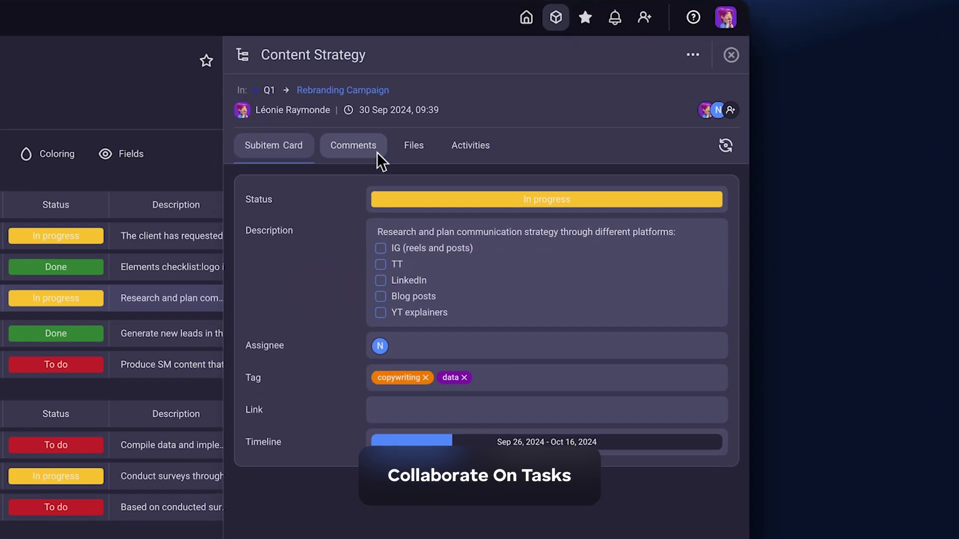
pyautogui.click(377, 152)
pyautogui.write('@ni')
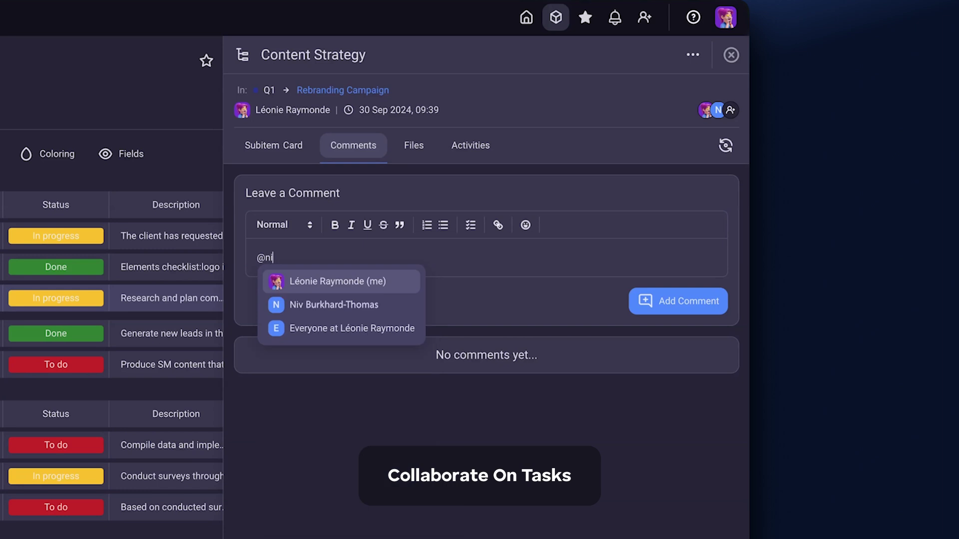
pyautogui.write('v')
pyautogui.press('Return')
pyautogui.write('Do you have everything you need for this one?')
pyautogui.click(671, 302)
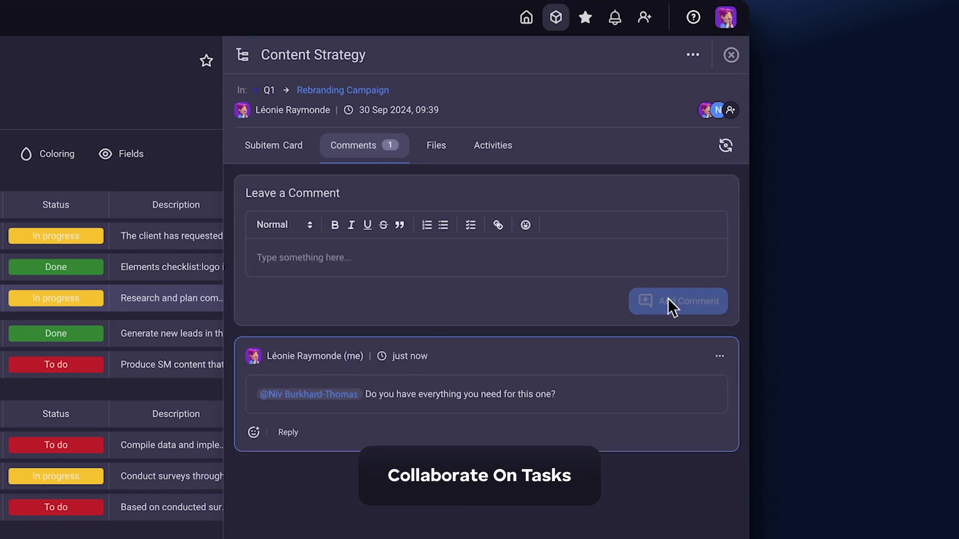
# Post a comment requesting a client presentation, linking HERE and promising a template upload.
pyautogui.write('Please create a presentation for the client HERE')
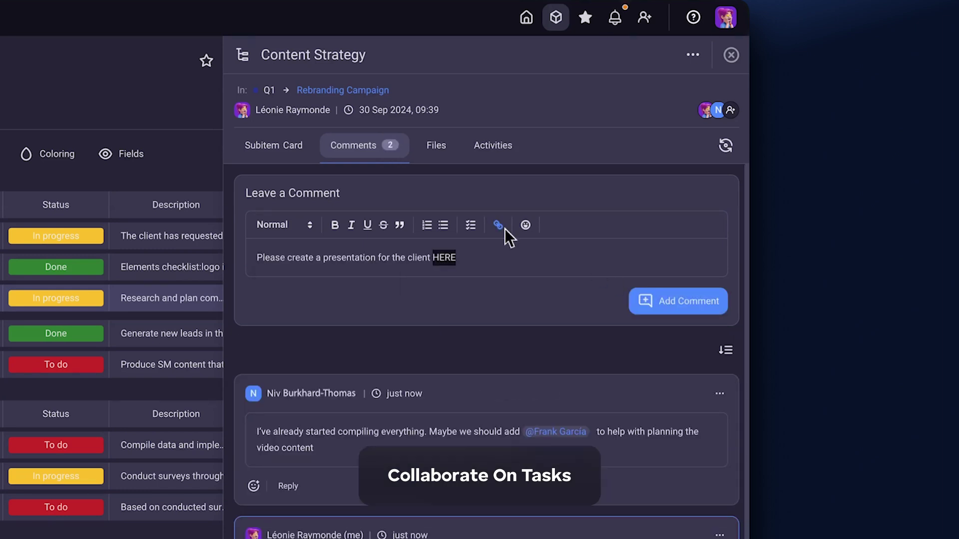
pyautogui.click(505, 228)
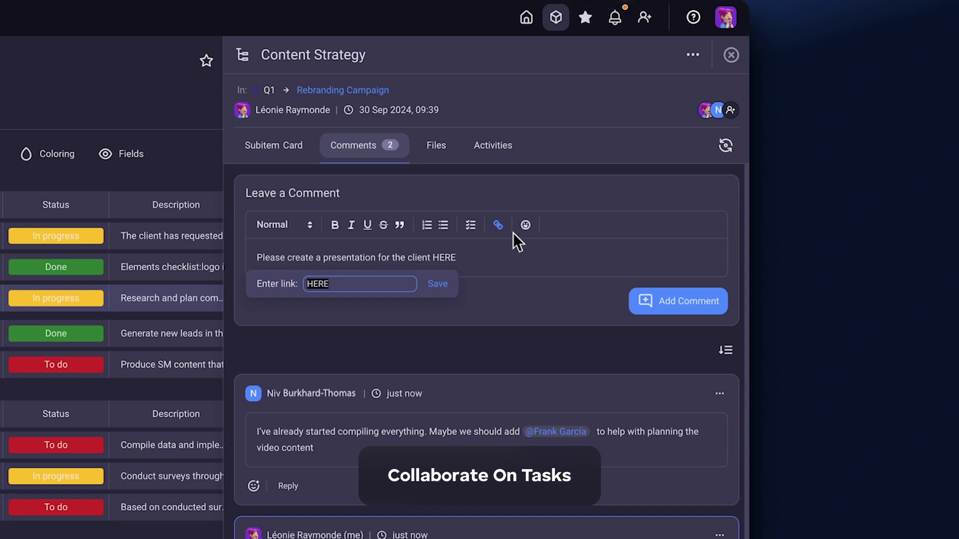
pyautogui.hotkey('ctrl', 'v')
pyautogui.press('Return')
pyautogui.write('.')
pyautogui.press('Return')
pyautogui.write("I'll upload a template for the presentation to the card.")
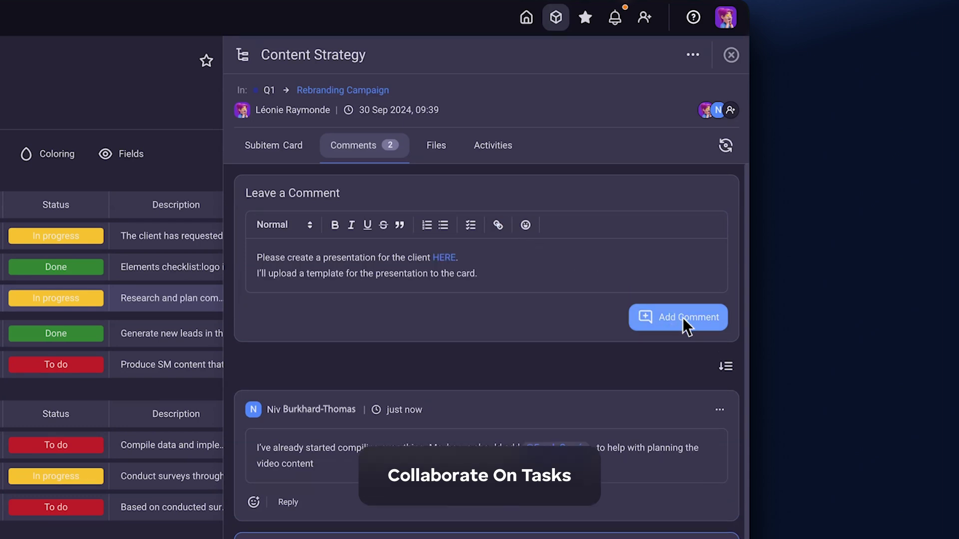
pyautogui.click(694, 319)
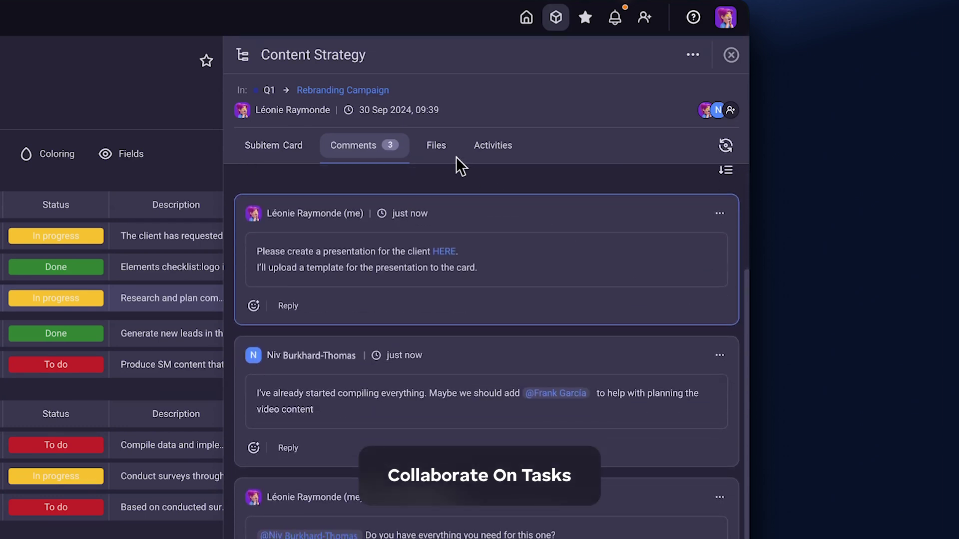
# Reply 'Sounds like a good idea! Suggest a time that works for you.' and add a thumbs-up reaction.
pyautogui.click(449, 152)
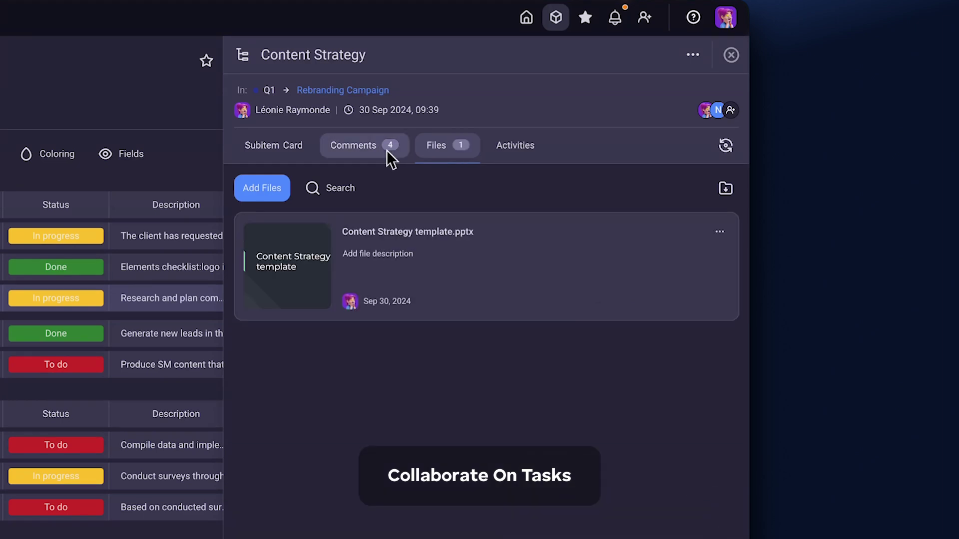
pyautogui.click(385, 151)
pyautogui.click(300, 294)
pyautogui.write('Sounds like a good idea! Suggest a time that works for you.')
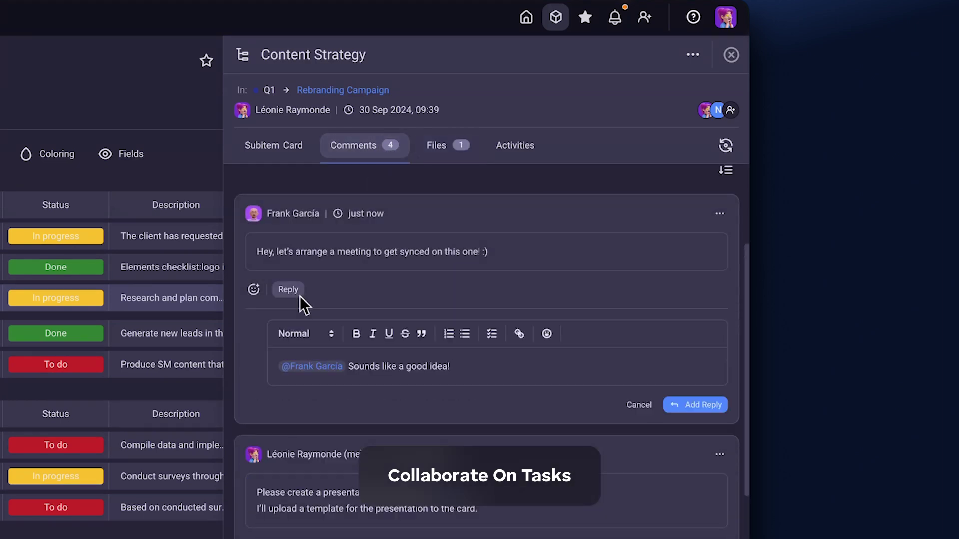
pyautogui.press('Return')
pyautogui.click(252, 294)
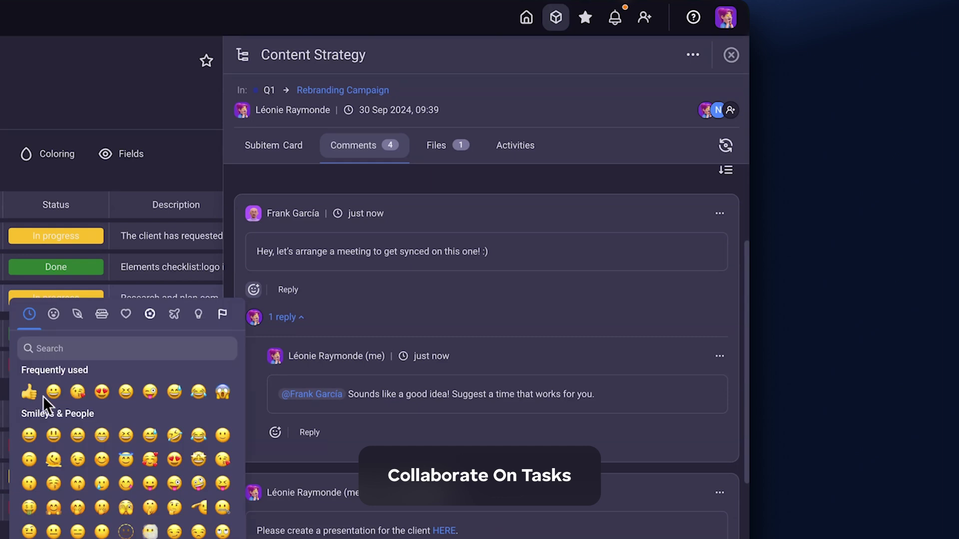
pyautogui.click(36, 400)
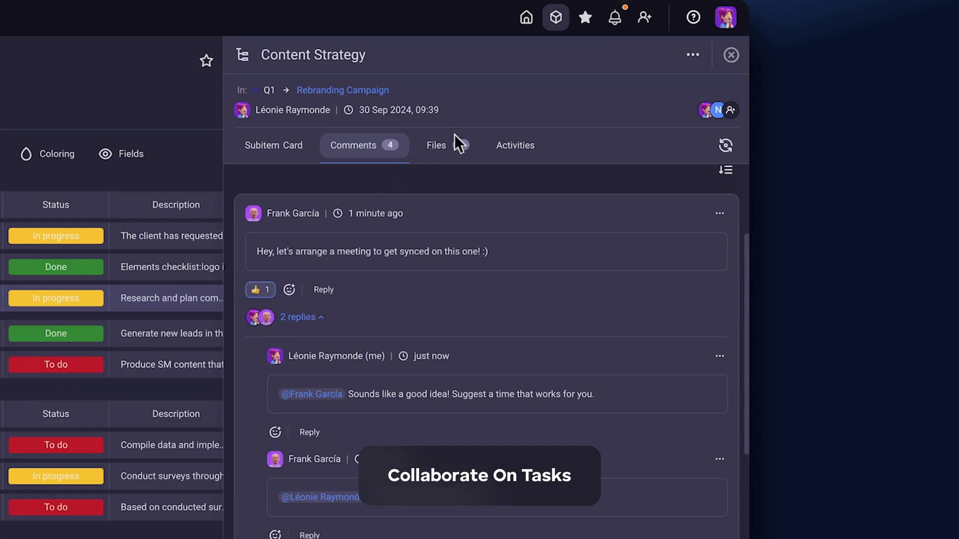
# Review notifications under Unread, I was mentioned and Assigned to me, then close them.
pyautogui.click(624, 26)
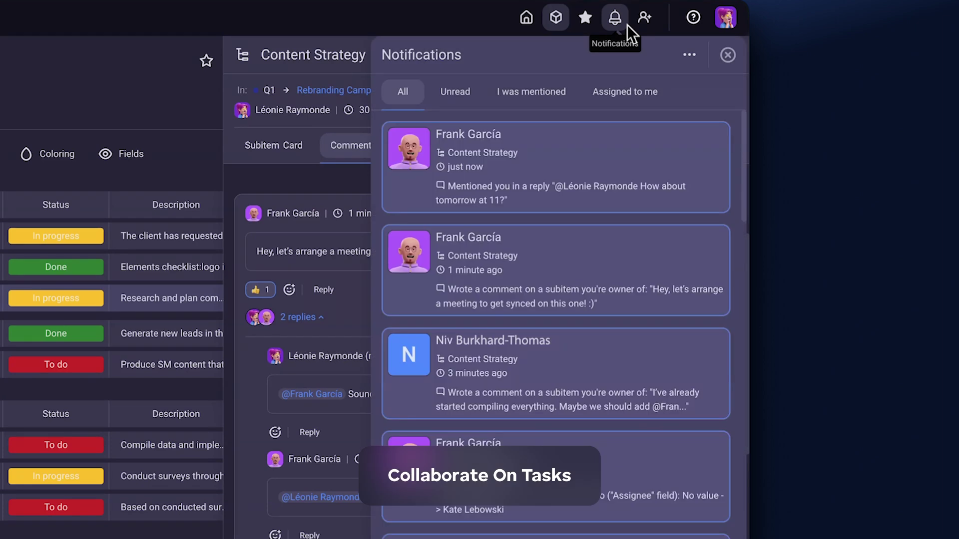
pyautogui.click(476, 102)
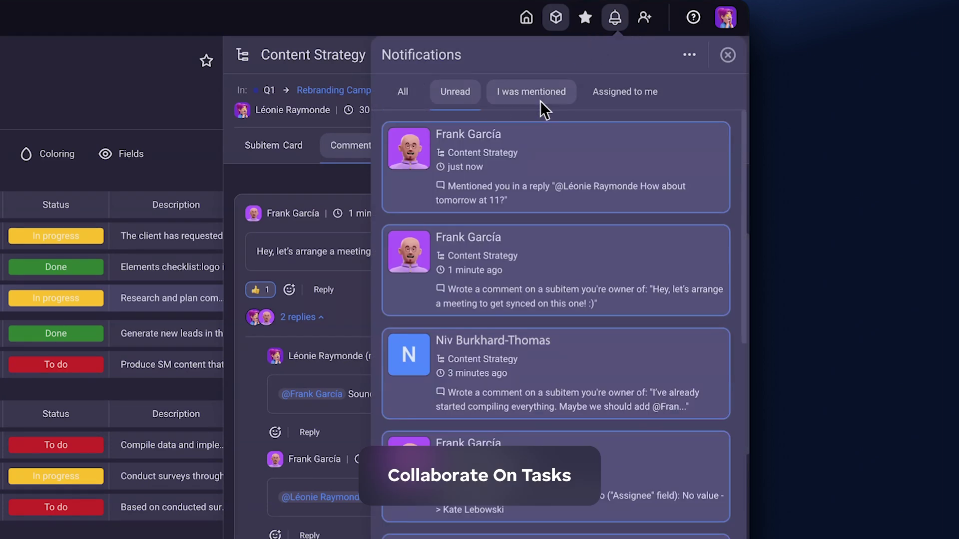
pyautogui.click(539, 101)
pyautogui.click(651, 102)
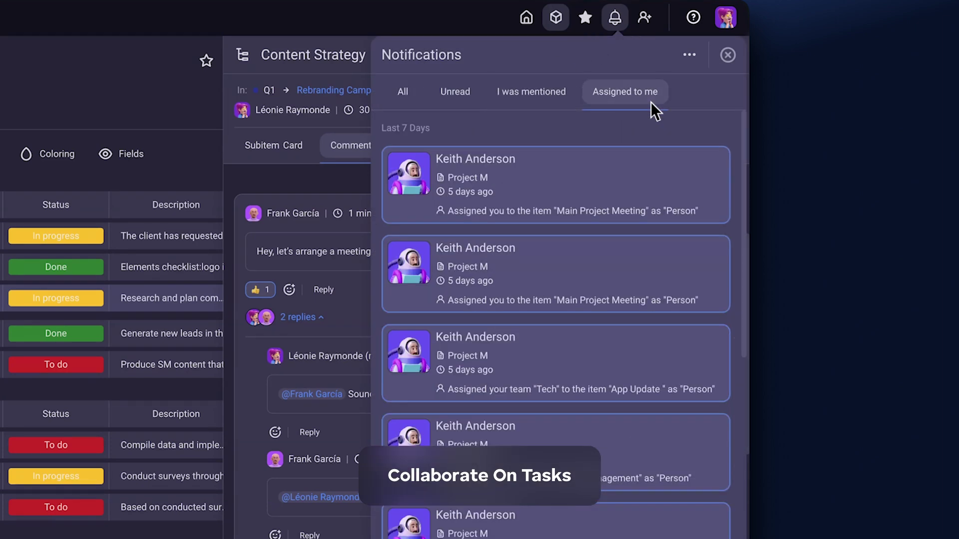
pyautogui.click(728, 56)
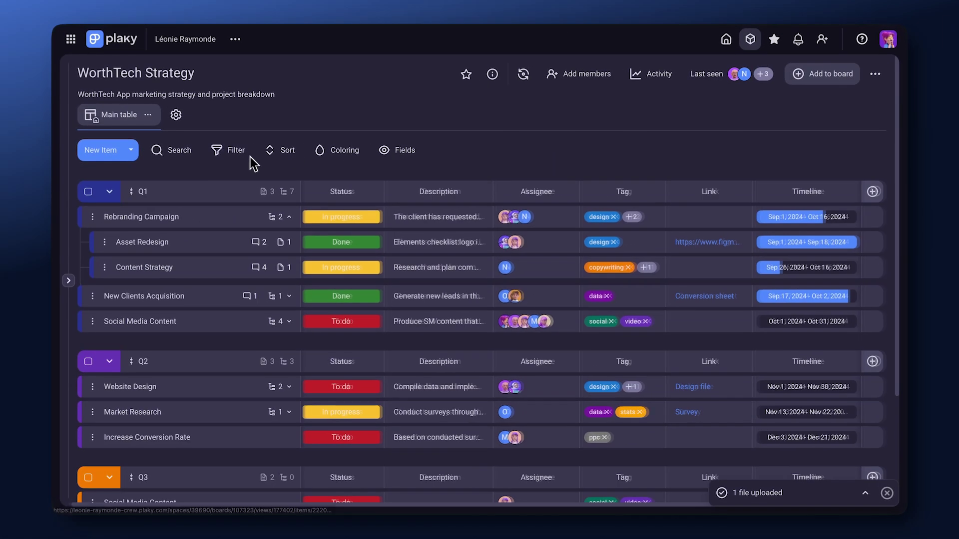
# Filter to the Q1 group, sort by Status descending, and add pink row coloring based on Timeline.
pyautogui.click(242, 157)
pyautogui.click(346, 262)
pyautogui.click(307, 157)
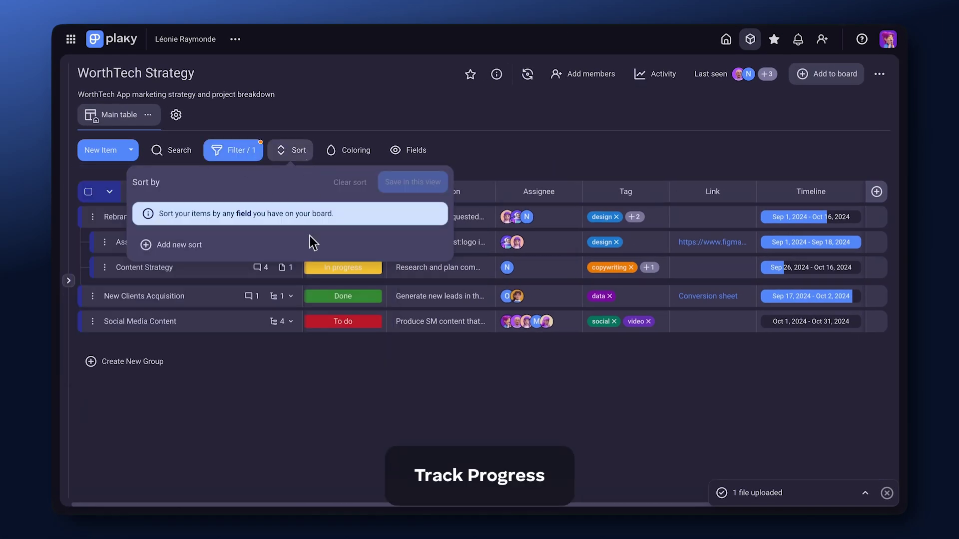
pyautogui.click(310, 246)
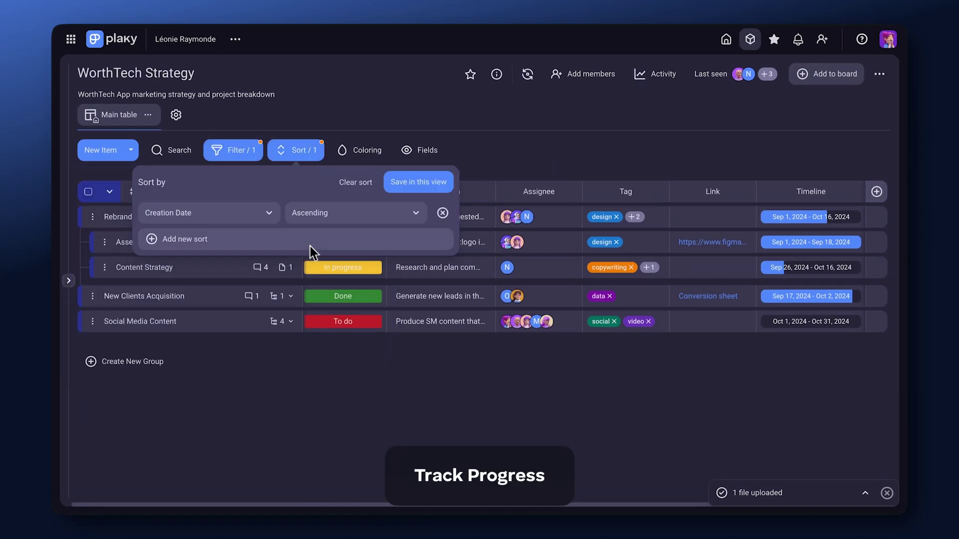
pyautogui.click(256, 216)
pyautogui.click(253, 310)
pyautogui.click(350, 213)
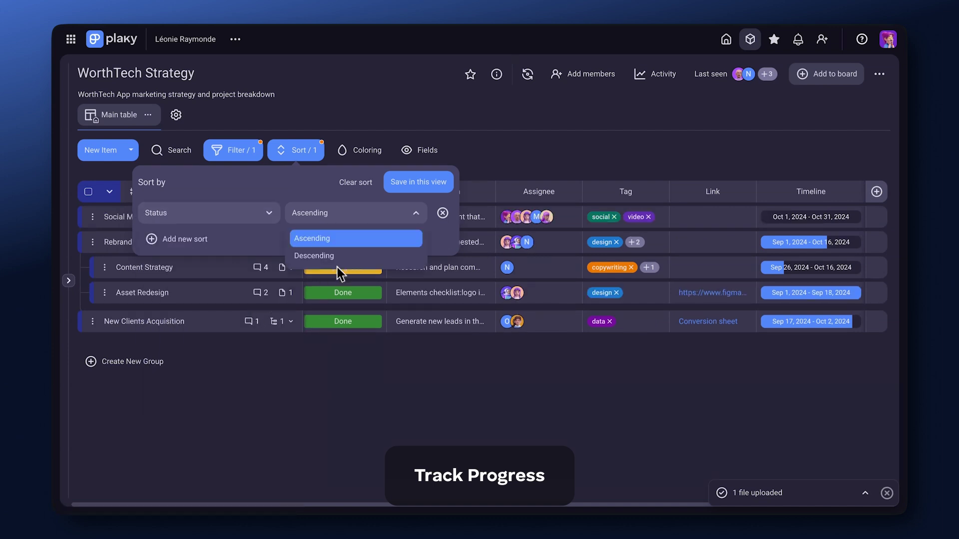
pyautogui.click(358, 256)
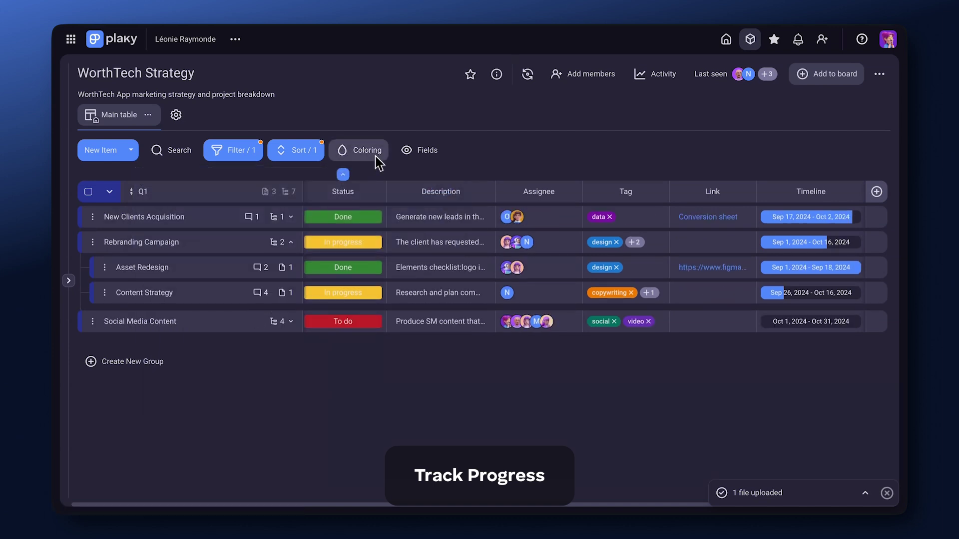
pyautogui.click(369, 151)
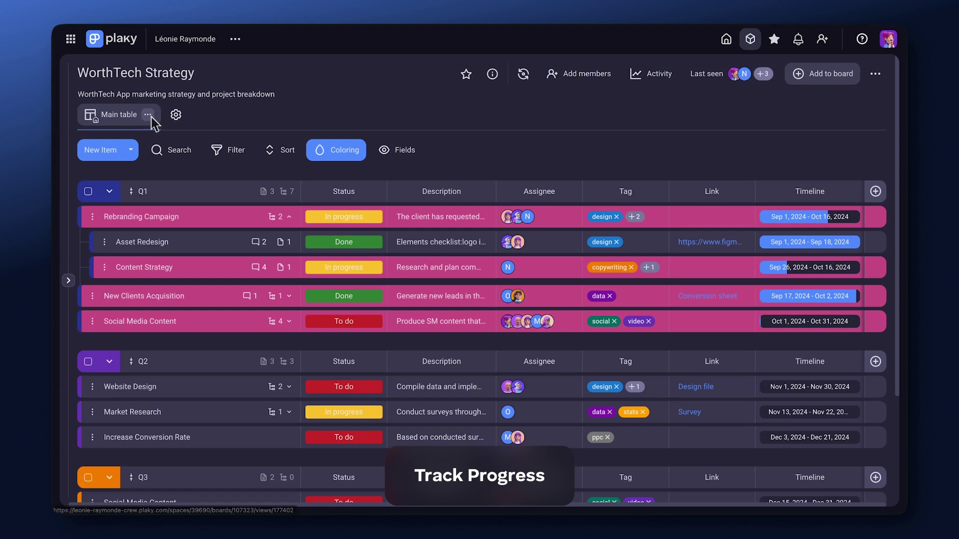
pyautogui.click(147, 114)
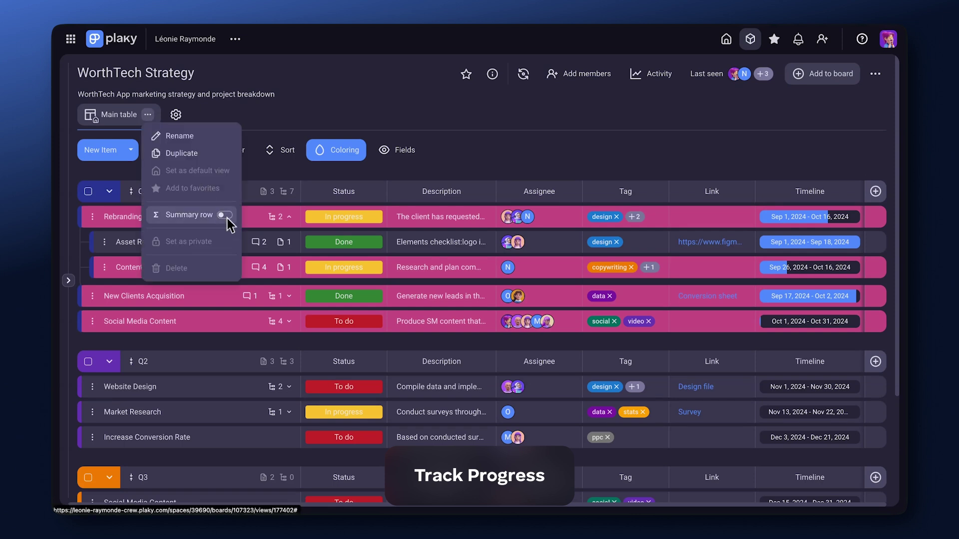
pyautogui.click(224, 215)
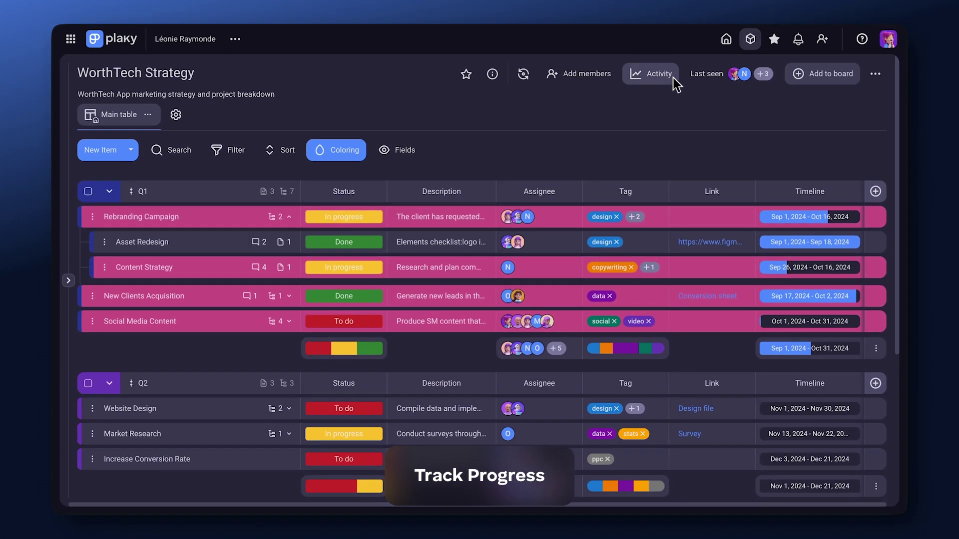
pyautogui.click(650, 74)
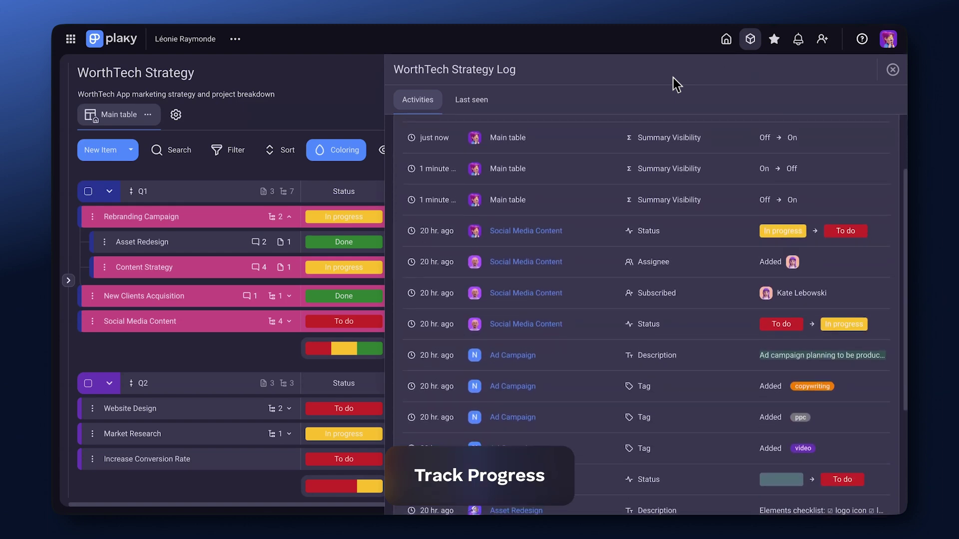
# Add a Kanban view beside the Main table, showing quarter tasks as cards in status columns.
pyautogui.click(205, 115)
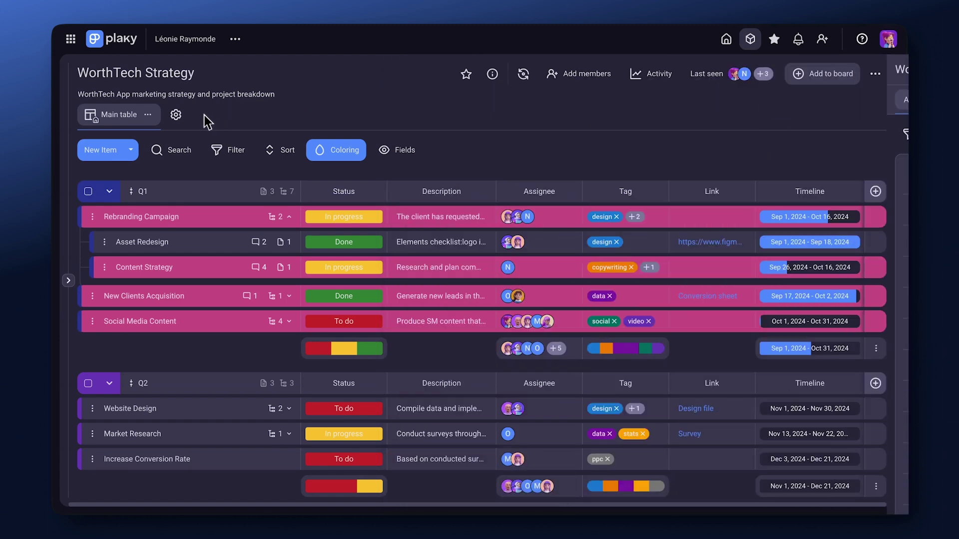
pyautogui.click(179, 117)
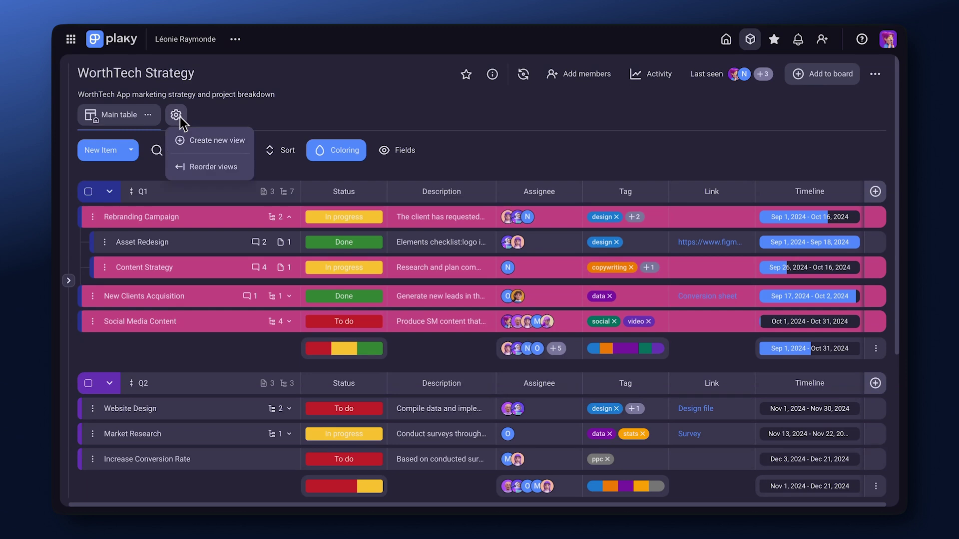
pyautogui.click(190, 147)
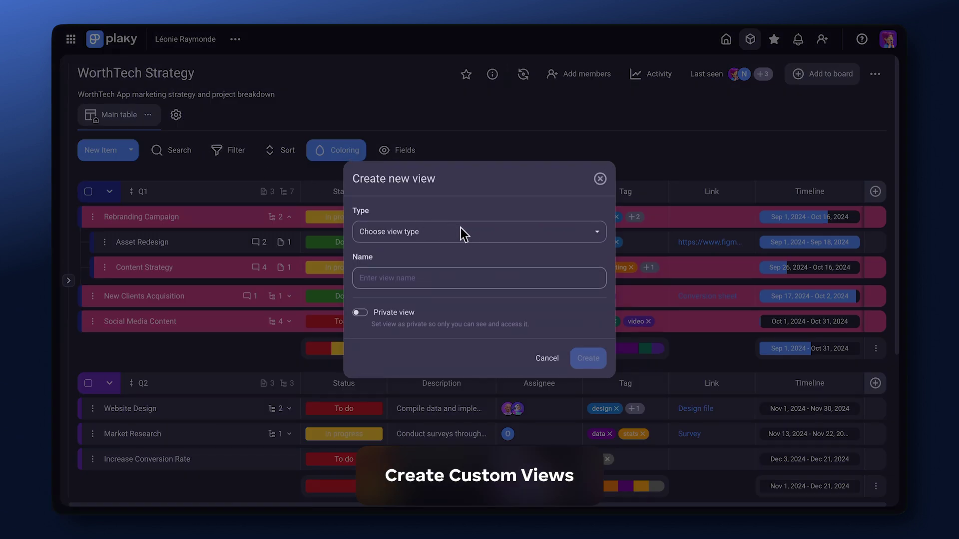
pyautogui.click(478, 233)
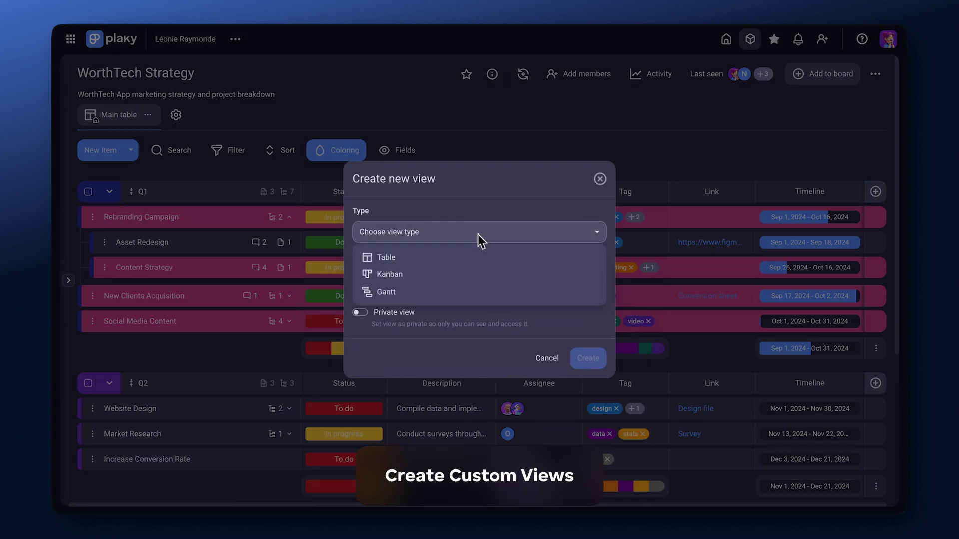
pyautogui.click(451, 277)
pyautogui.click(589, 359)
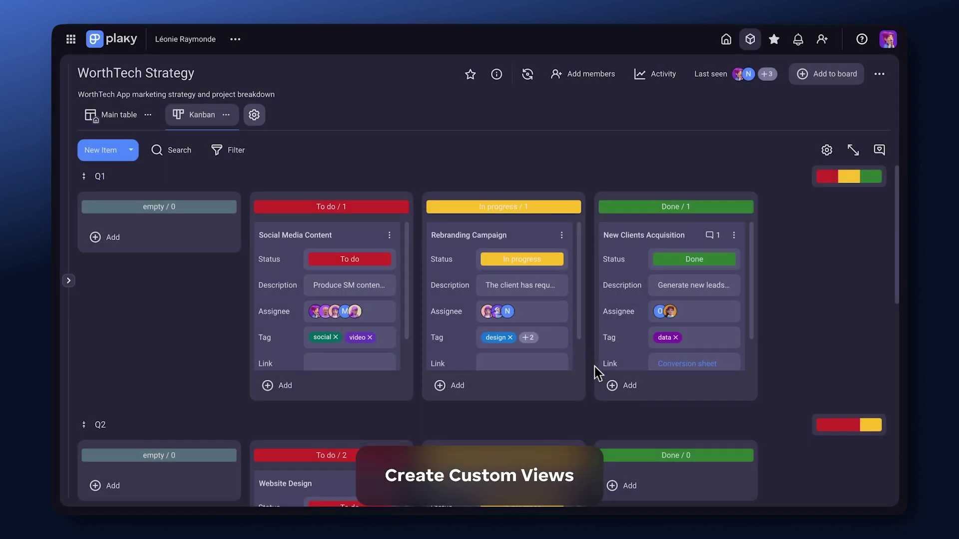
pyautogui.scroll(-3, 594, 367)
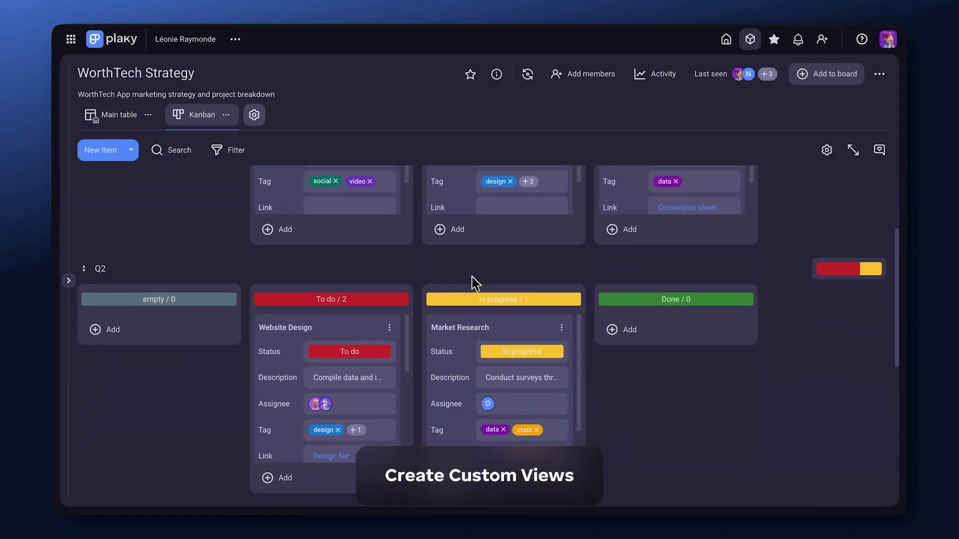
# Add a Gantt view to the WorthTech Strategy board.
pyautogui.click(259, 121)
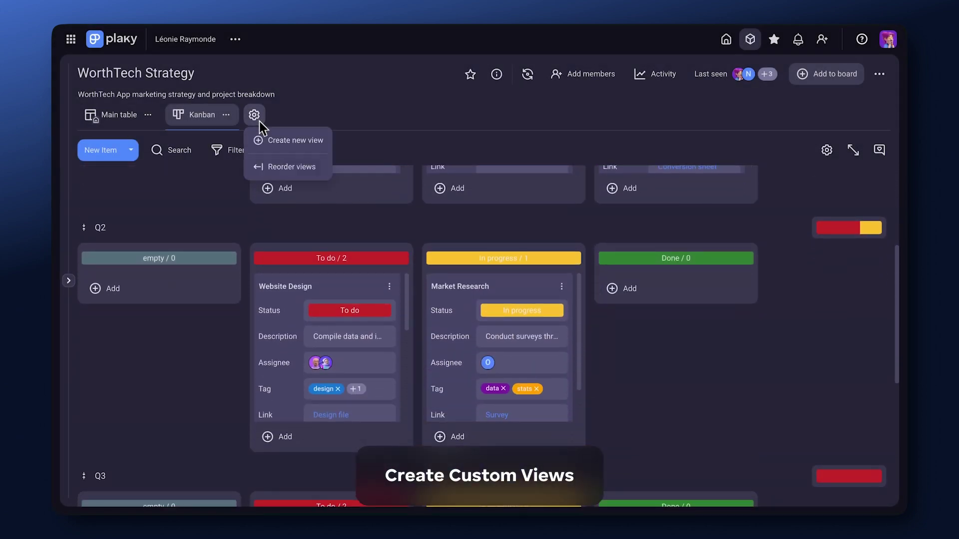
pyautogui.click(280, 145)
pyautogui.click(506, 232)
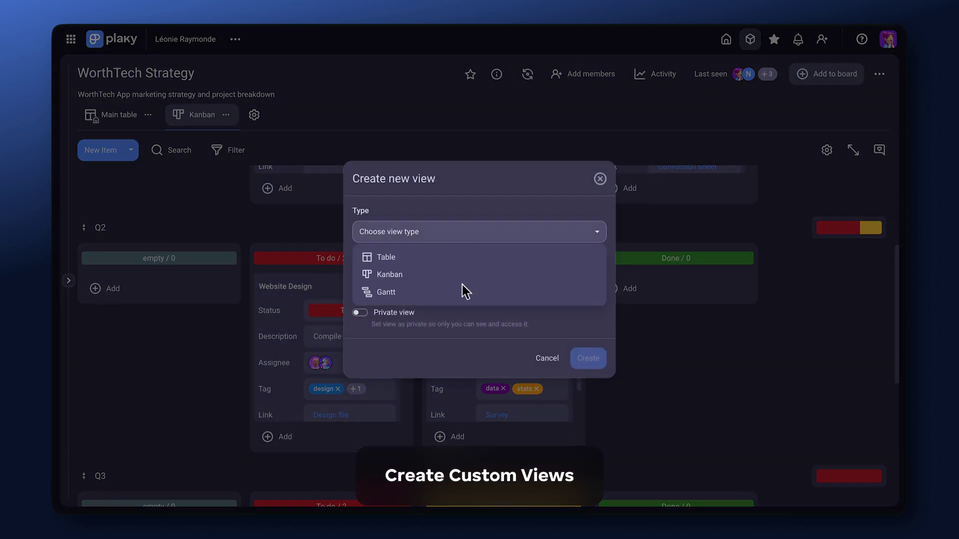
pyautogui.click(455, 292)
pyautogui.click(597, 358)
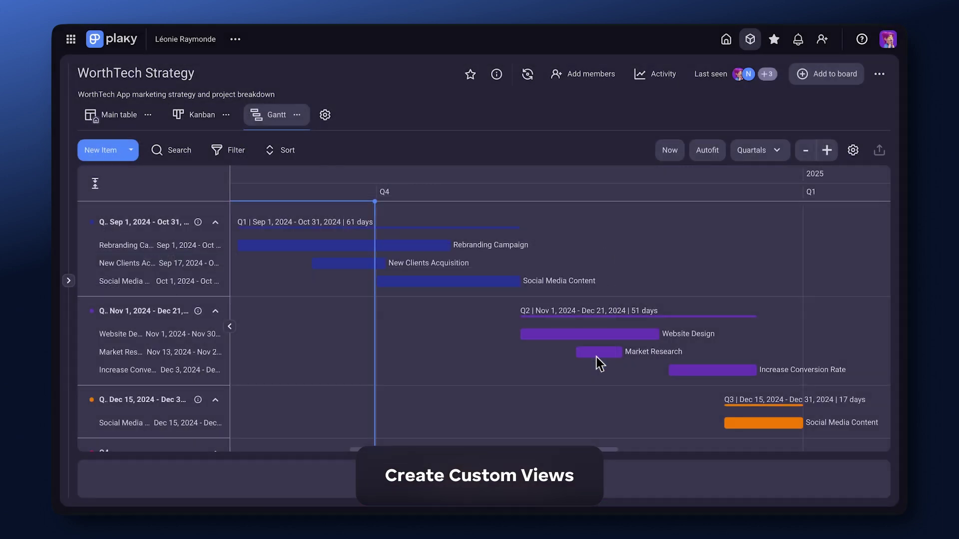
# Create a private Table view named for your own tasks.
pyautogui.click(331, 122)
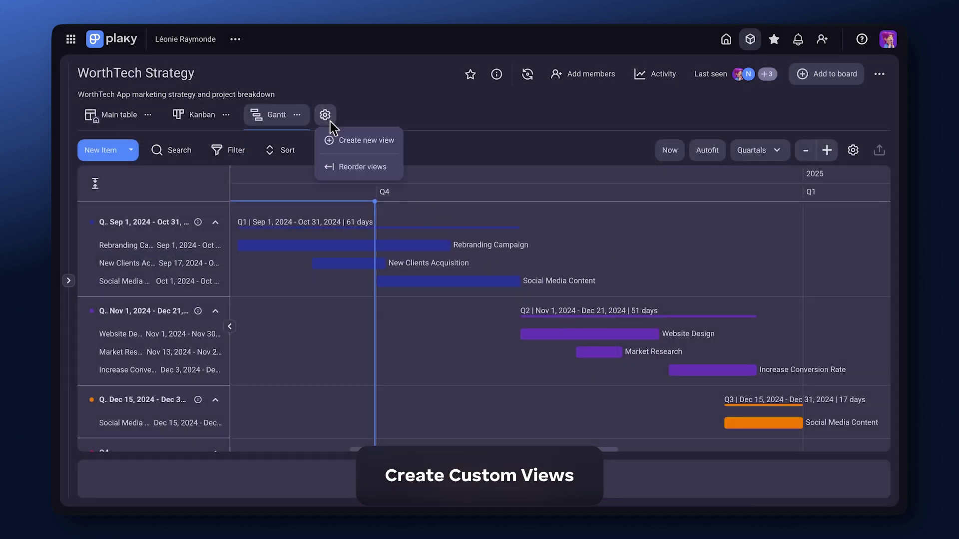
pyautogui.click(339, 149)
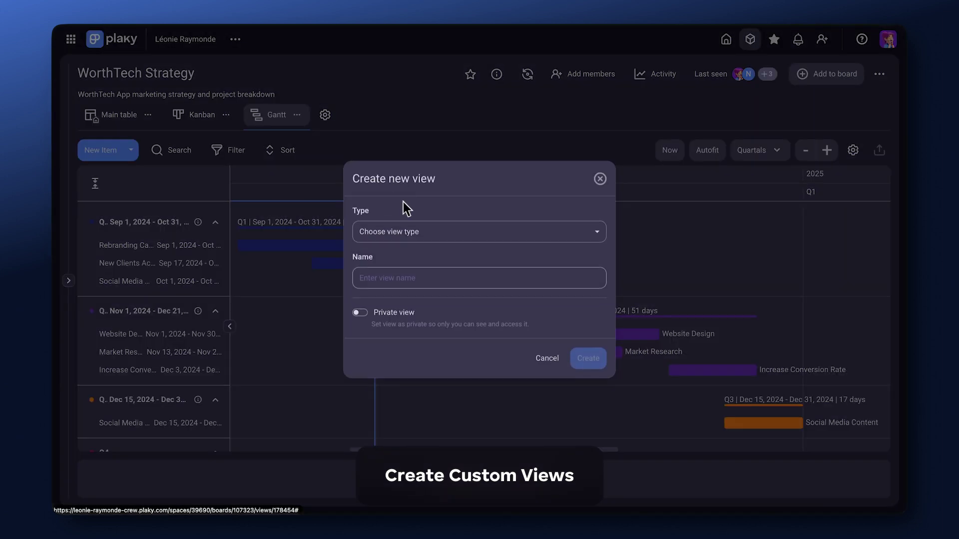
pyautogui.click(441, 234)
pyautogui.click(433, 261)
pyautogui.write("Leonie's tasks")
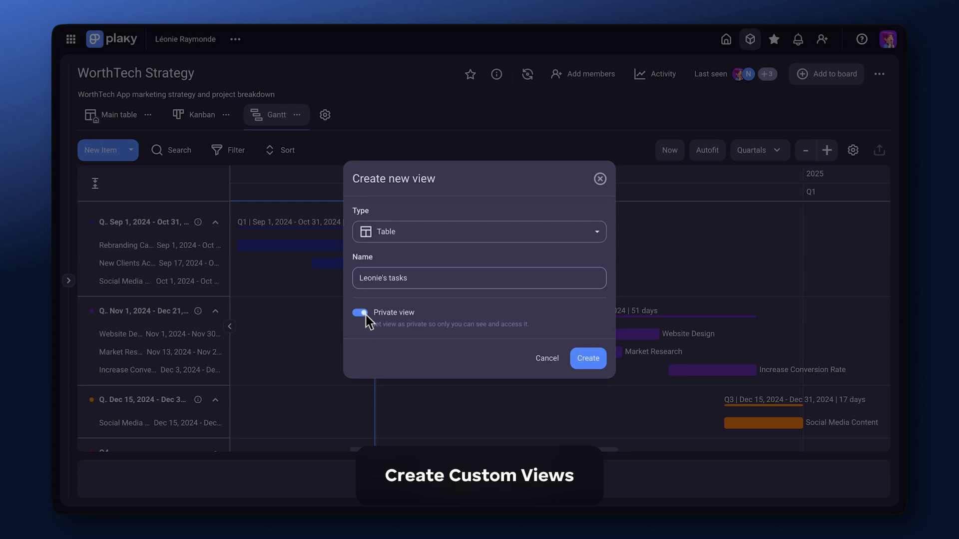
pyautogui.click(599, 364)
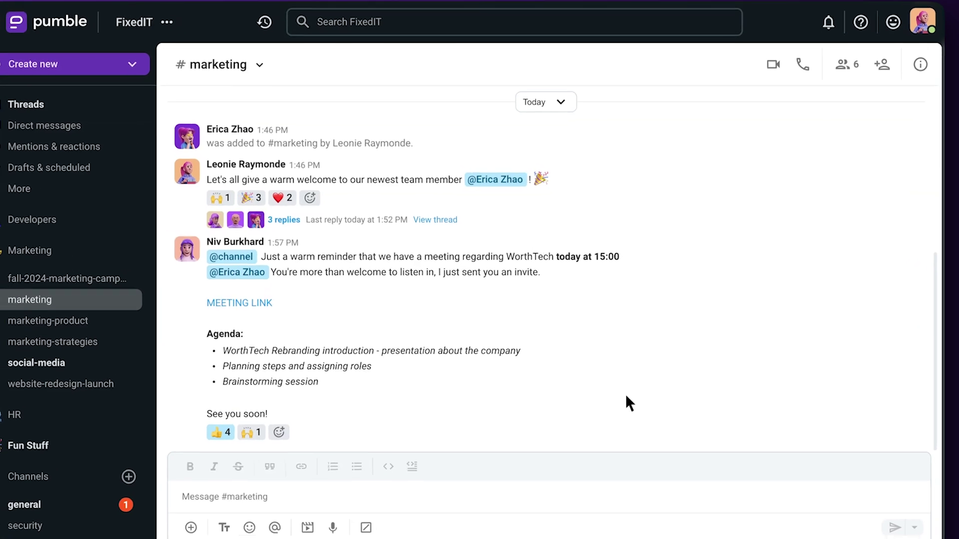
# Post 'Great ideas in the meeting! I'll set up a new one on Thursday…' with a slightly smiling face.
pyautogui.scroll(-10, 624, 459)
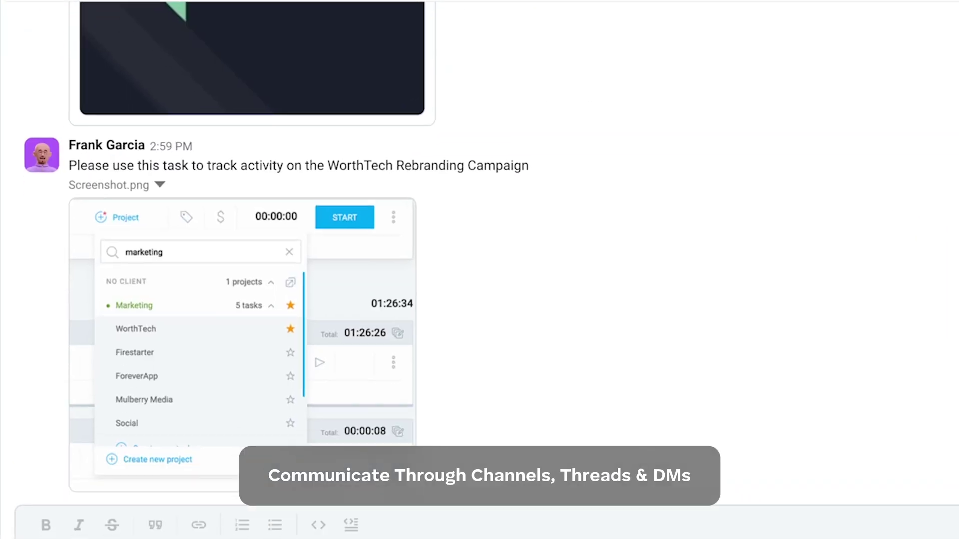
pyautogui.write('Great ideas in the me')
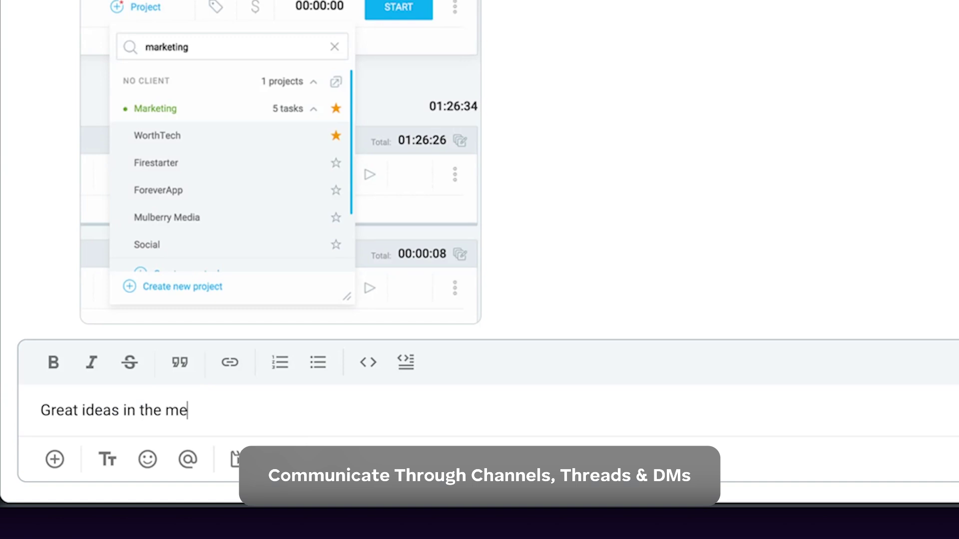
pyautogui.write("eting! I'll set up a new one on Thursday to see where we're at.")
pyautogui.click(148, 460)
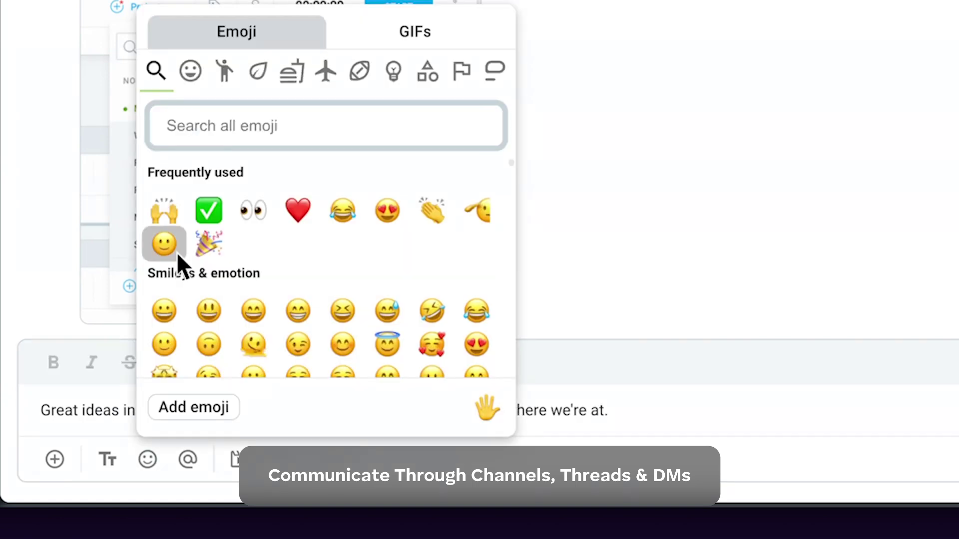
pyautogui.click(176, 252)
pyautogui.press('Return')
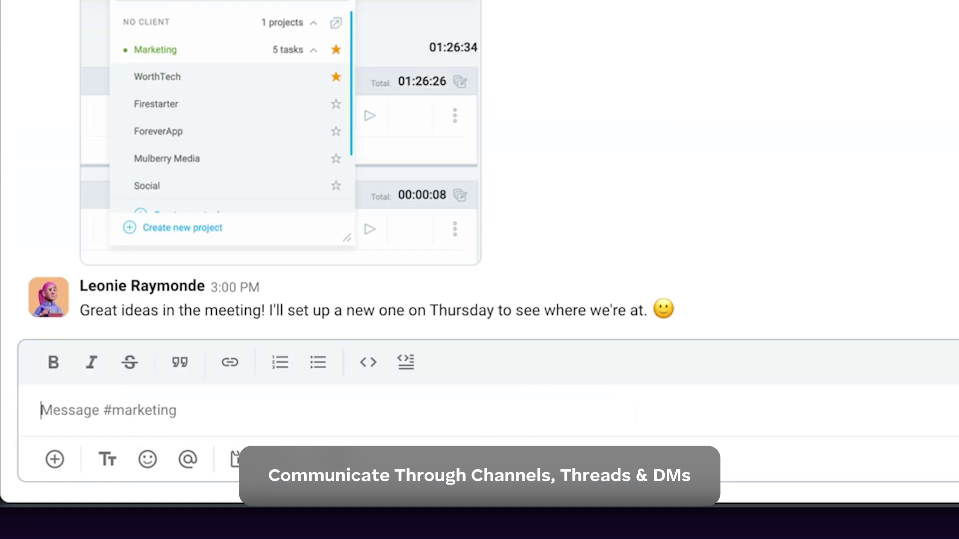
# Reply in the message's thread, mentioning a teammate with 'please assist :)'.
pyautogui.click(385, 252)
pyautogui.write('@fra')
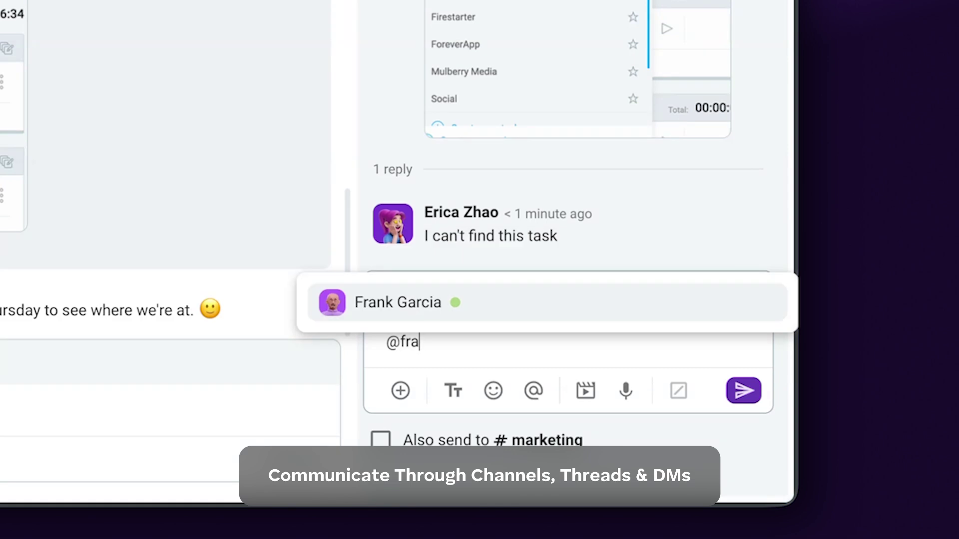
pyautogui.press('Return')
pyautogui.write('please assist :)')
pyautogui.click(744, 392)
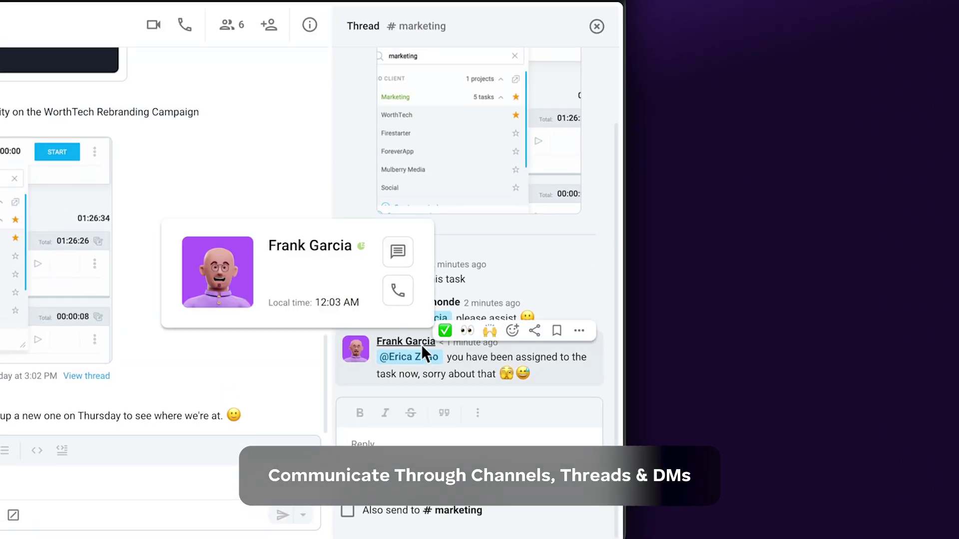
# Send the teammate a direct greeting and the pasted Clockify project suggestion.
pyautogui.click(421, 344)
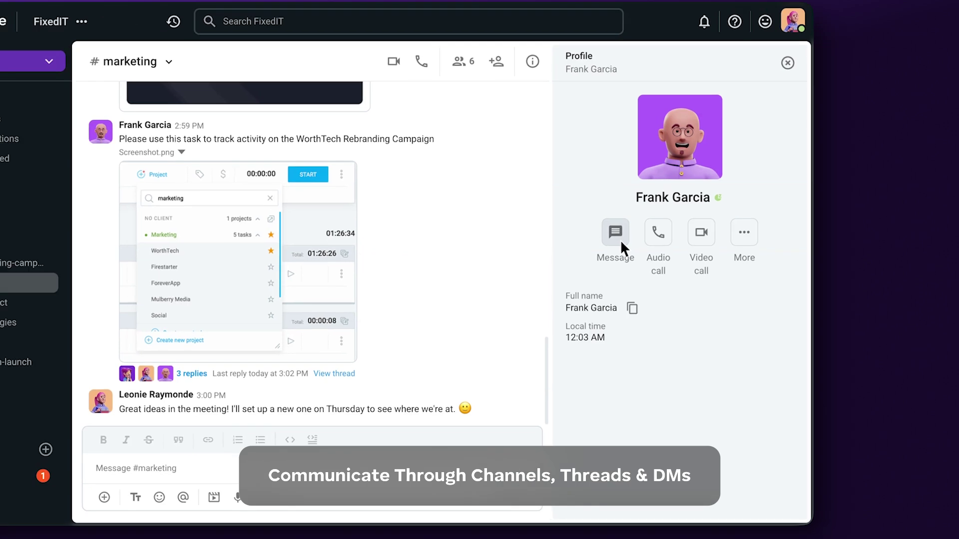
pyautogui.click(403, 218)
pyautogui.write('Hi Frank!')
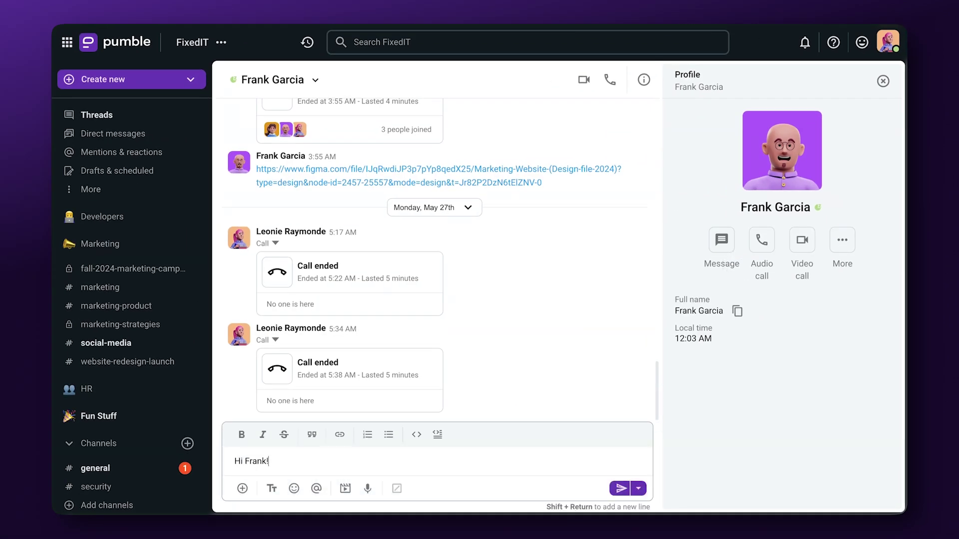
pyautogui.press('Return')
pyautogui.write("Perhaps it's a good idea to create a separate project in Clockify then have all the different assignments as tasks?")
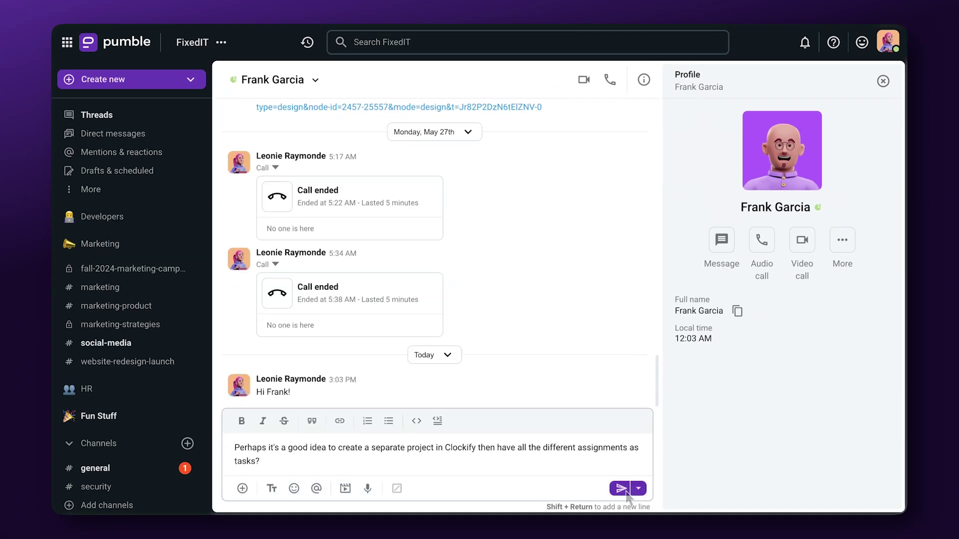
pyautogui.click(622, 489)
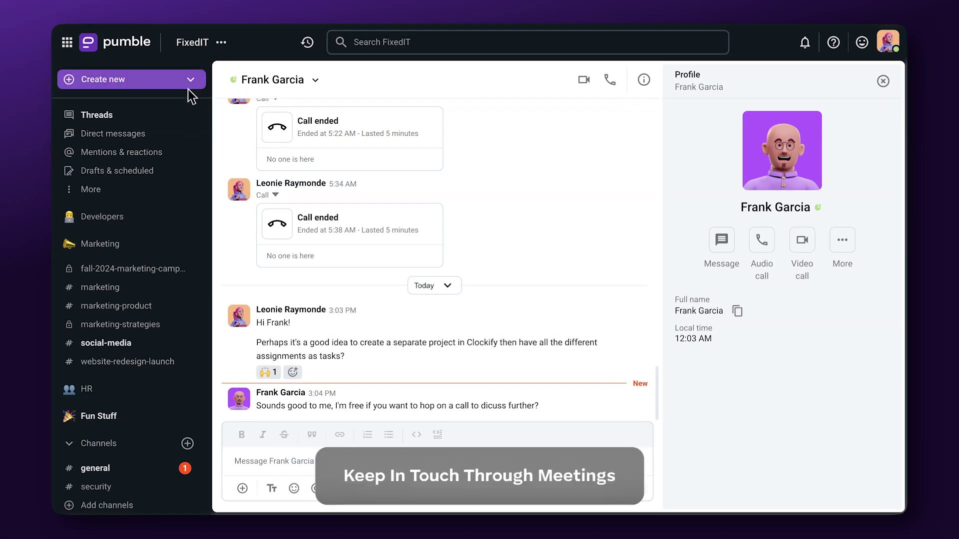
# Start a new Pumble meeting with the invited teammates and open the in-call messages.
pyautogui.click(189, 82)
pyautogui.click(198, 159)
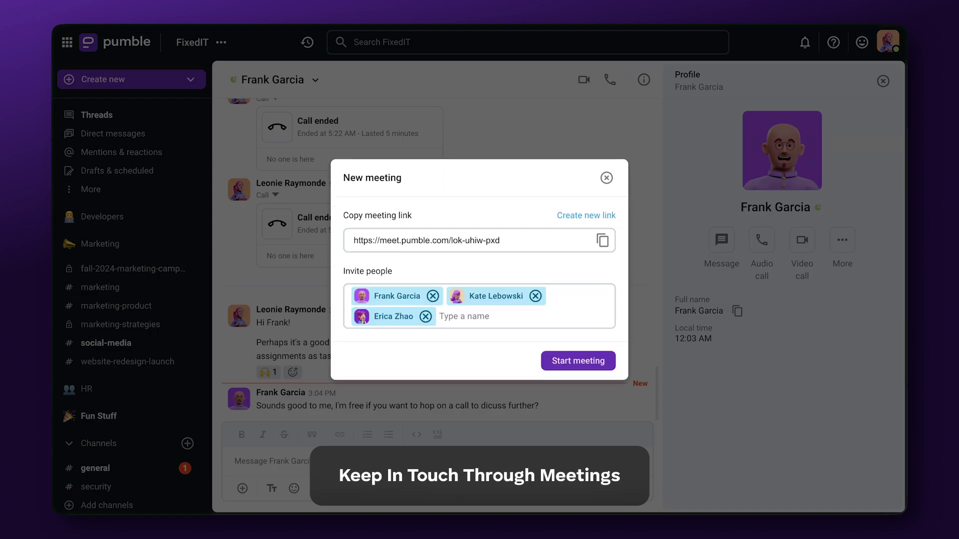
pyautogui.click(593, 364)
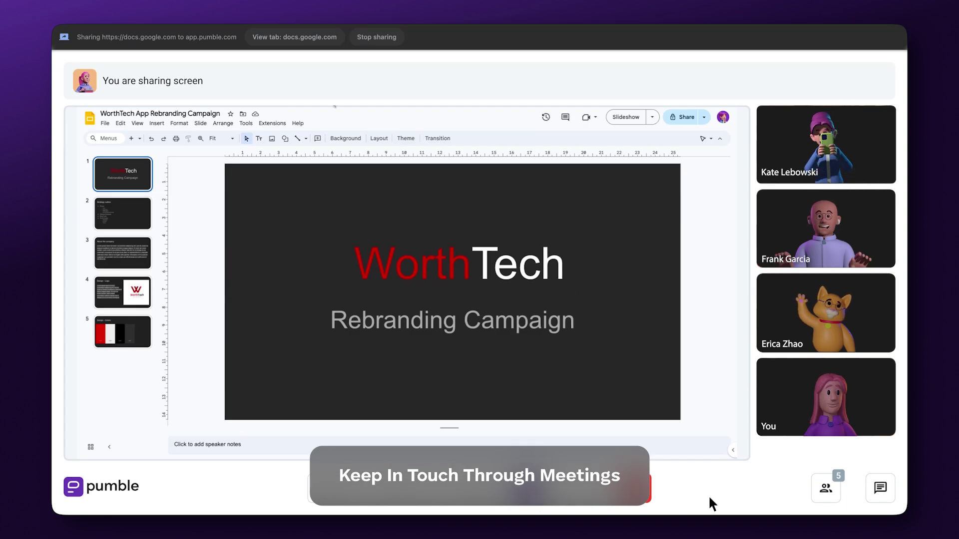
pyautogui.click(883, 494)
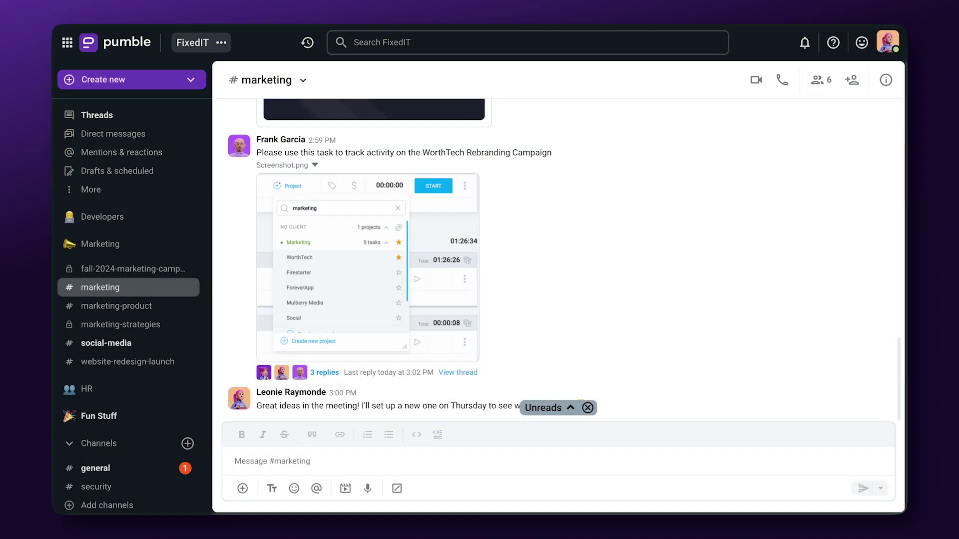
# Open the FixedIT invite form and paste the contact's e-mail as a Guest invitee.
pyautogui.click(222, 44)
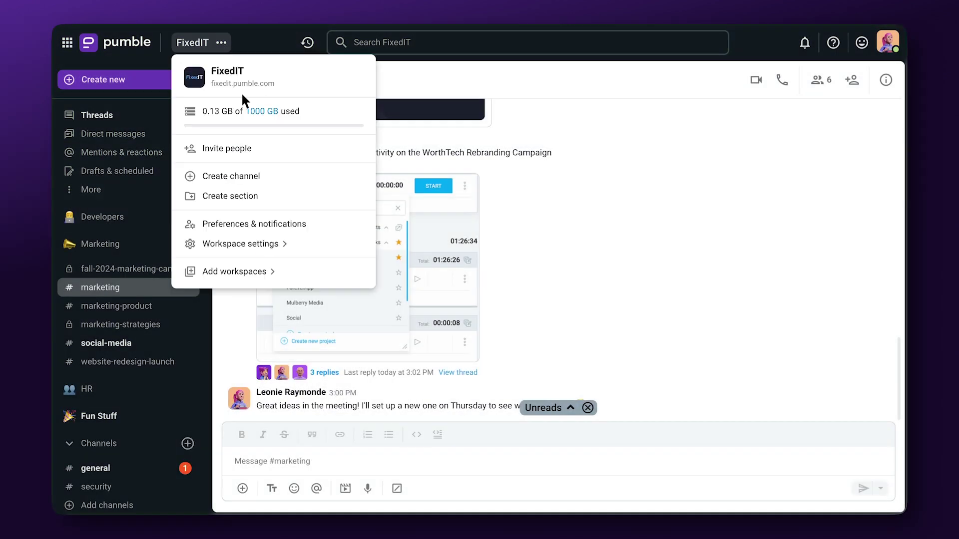
pyautogui.click(266, 159)
pyautogui.click(603, 299)
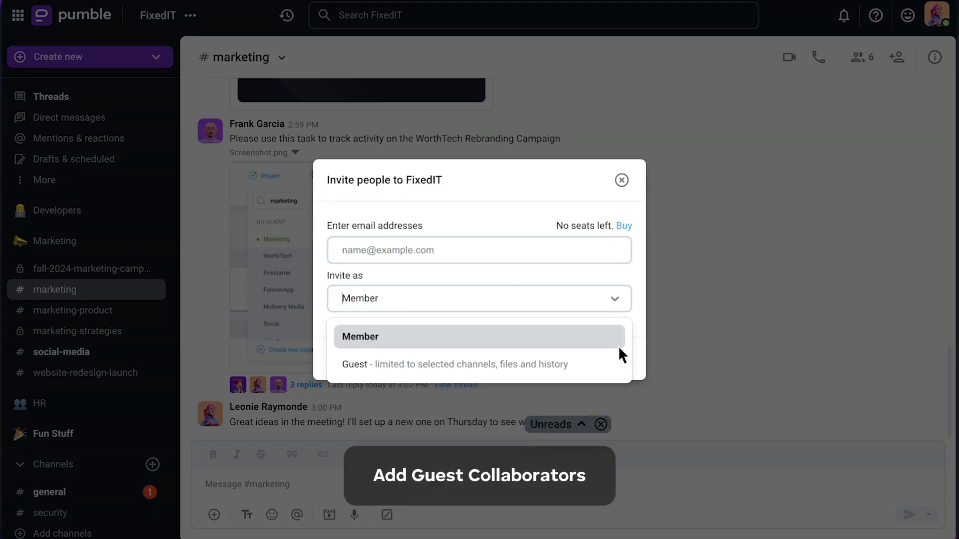
pyautogui.click(620, 363)
pyautogui.click(602, 133)
pyautogui.hotkey('ctrl', 'v')
# Limit the guest to #marketing with a 60-day time limit and send the invitation.
pyautogui.click(602, 254)
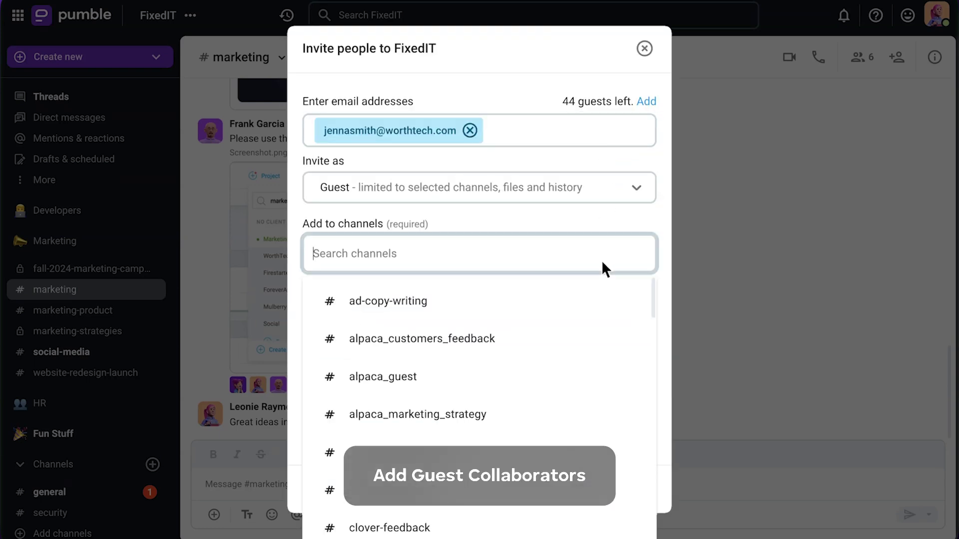
pyautogui.write('marke')
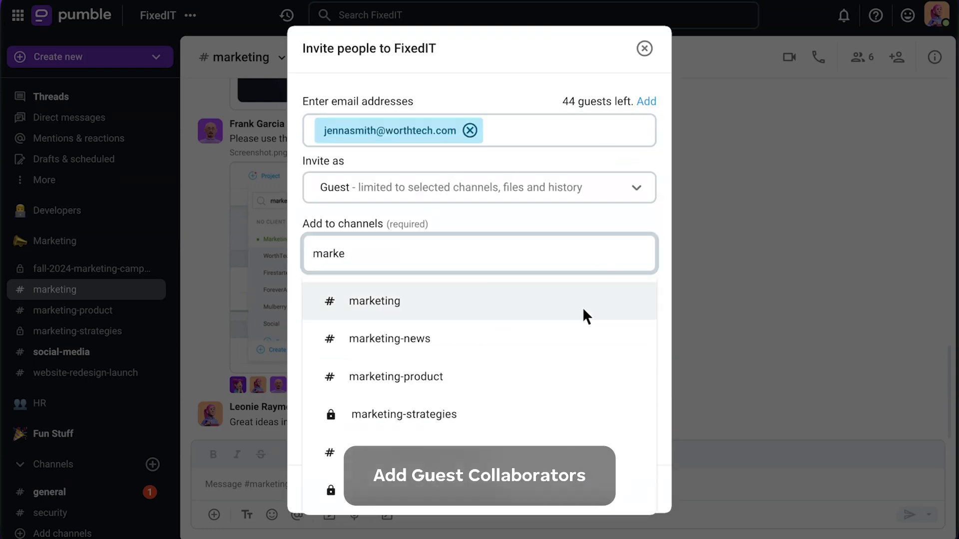
pyautogui.click(585, 311)
pyautogui.click(637, 350)
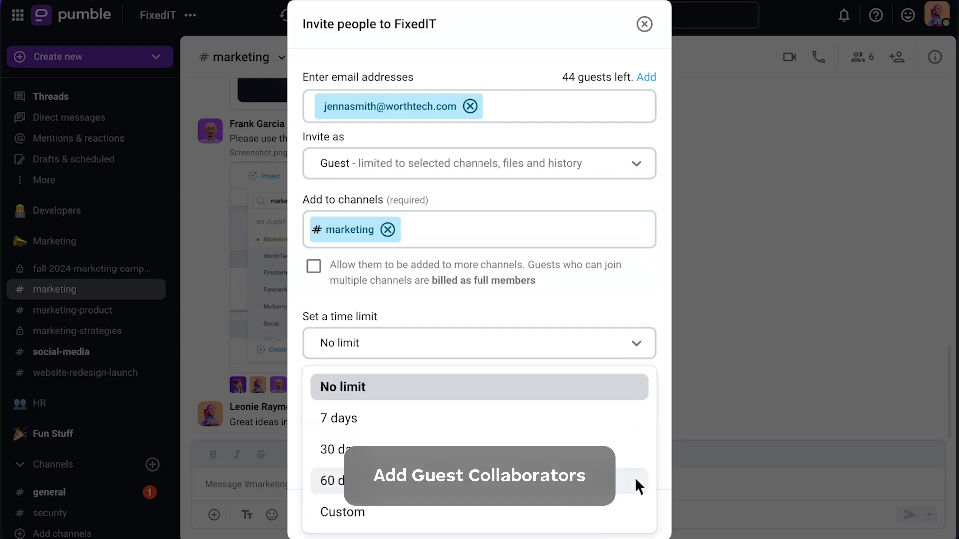
pyautogui.click(636, 480)
pyautogui.click(649, 519)
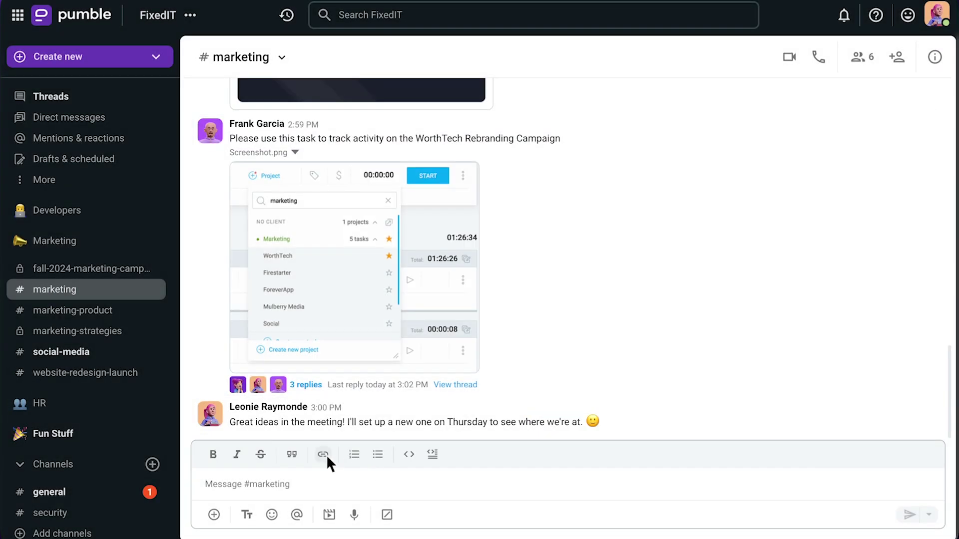
pyautogui.click(323, 455)
pyautogui.press('Tab')
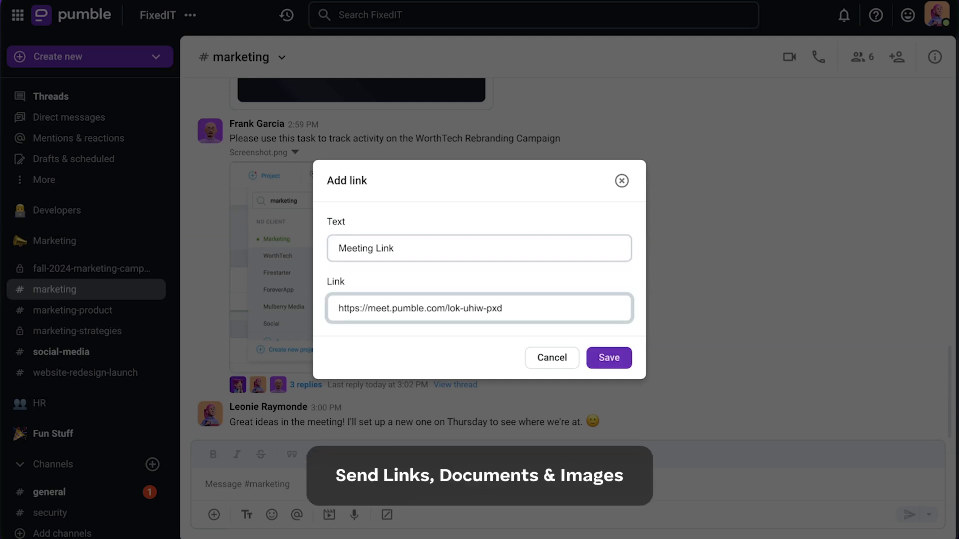
pyautogui.click(621, 361)
# Attach the rebranding campaign PDF and WorthTech logo, post the message, and expand More.
pyautogui.moveTo(566, 236); pyautogui.dragTo(566, 237)
pyautogui.moveTo(749, 212); pyautogui.dragTo(637, 287)
pyautogui.click(862, 488)
pyautogui.click(154, 191)
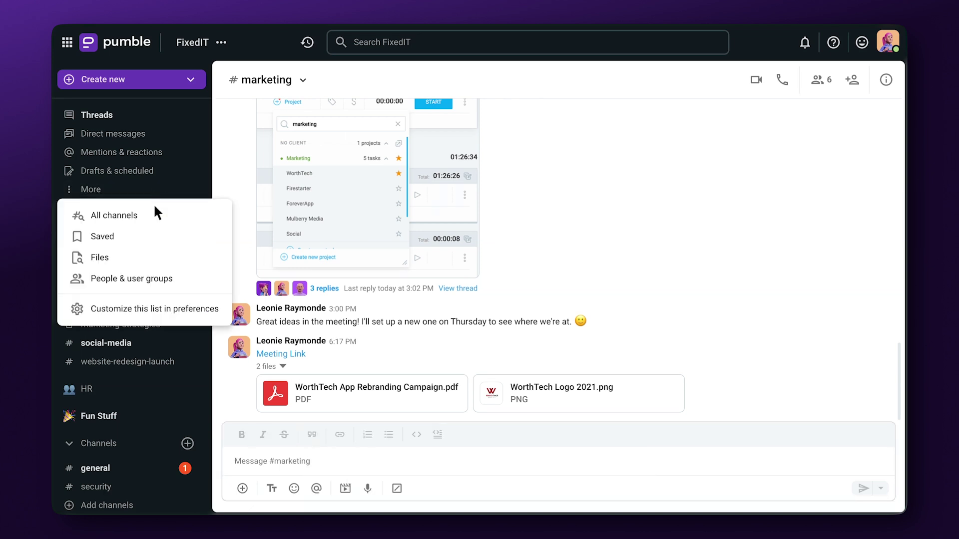
# View workspace Files, search messages from the teammate via the from: filter, and open a message's actions.
pyautogui.click(154, 259)
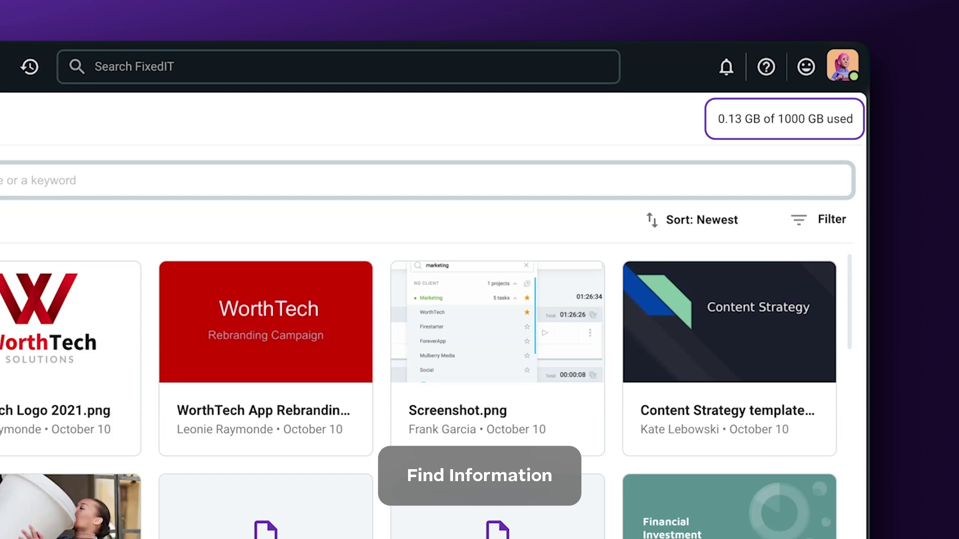
pyautogui.click(98, 76)
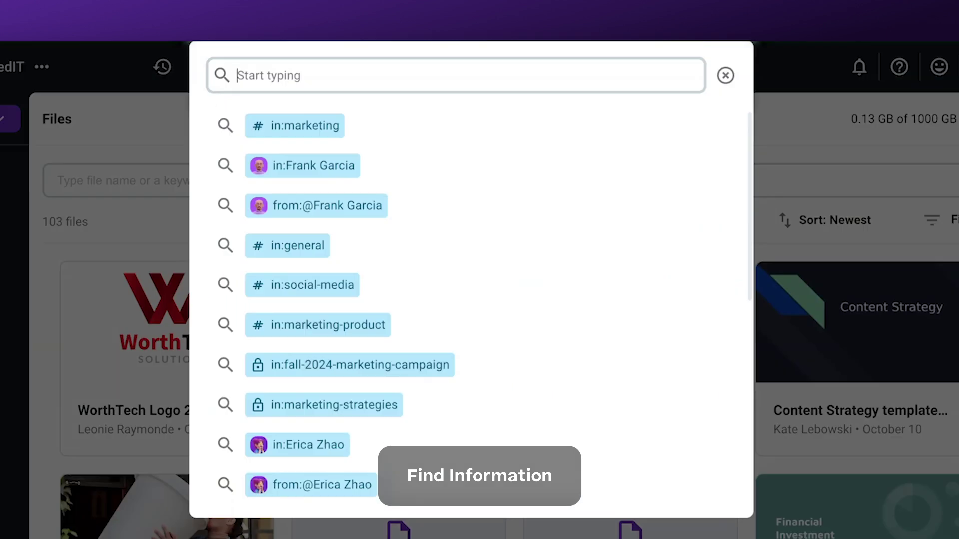
pyautogui.write('kei')
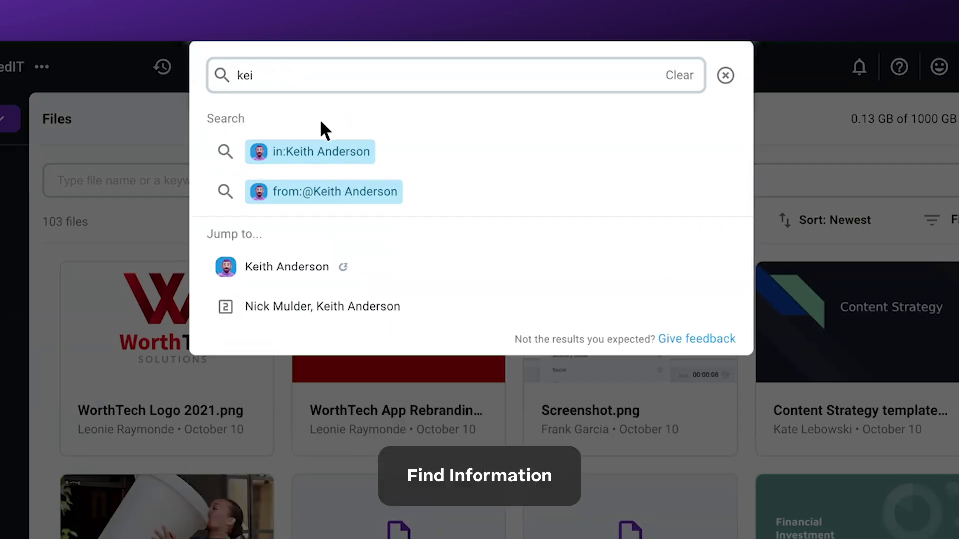
pyautogui.click(420, 200)
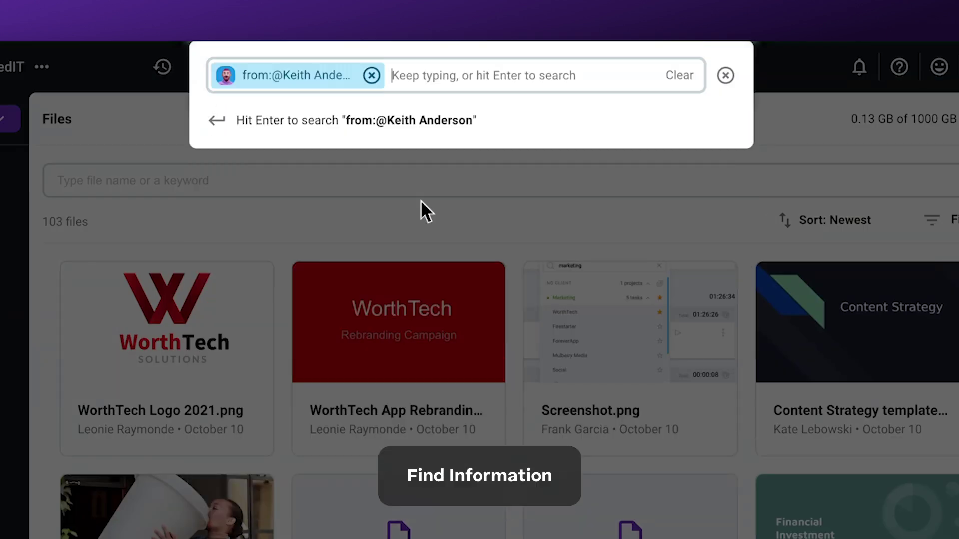
pyautogui.press('Return')
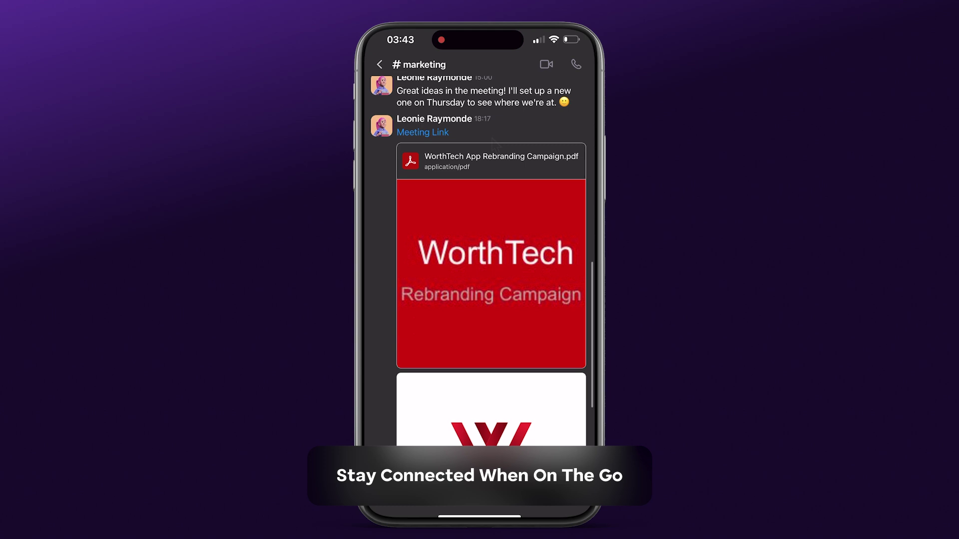
pyautogui.click(493, 144)
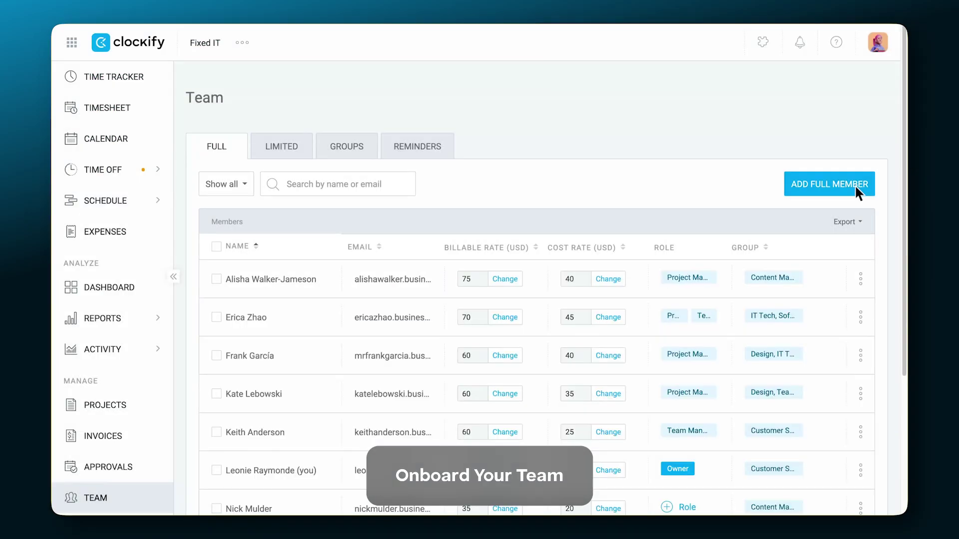
# Create the Digital Poetry project from the Worth tech app template.
pyautogui.scroll(-5, 855, 184)
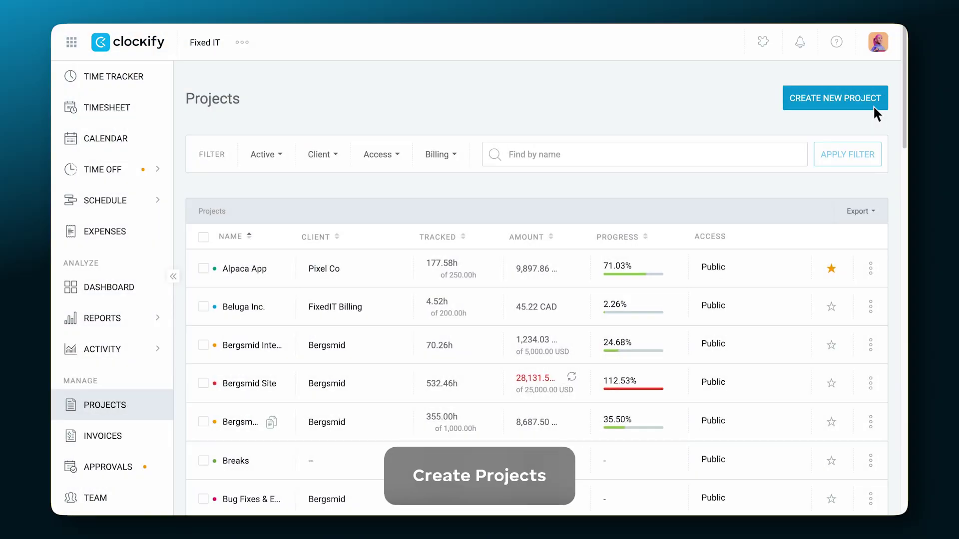
pyautogui.click(871, 103)
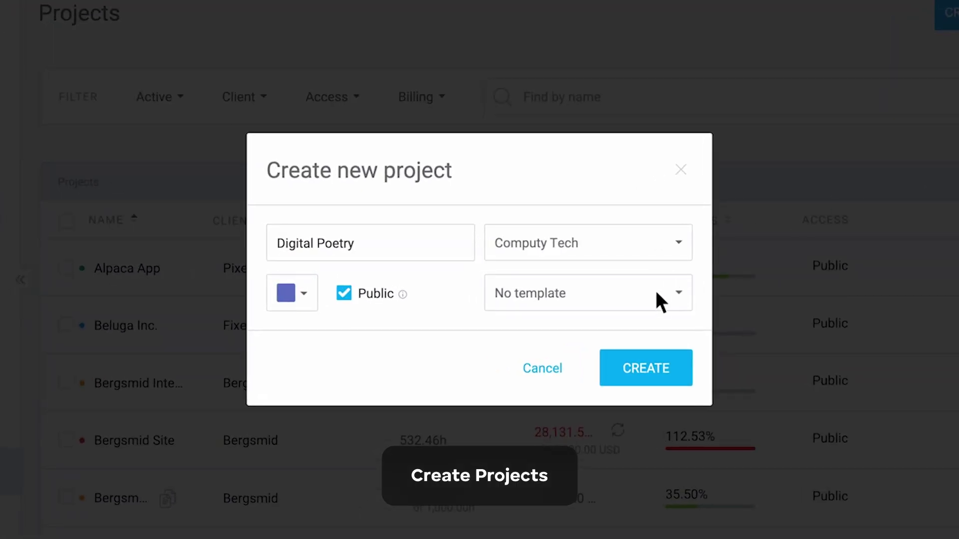
pyautogui.click(656, 294)
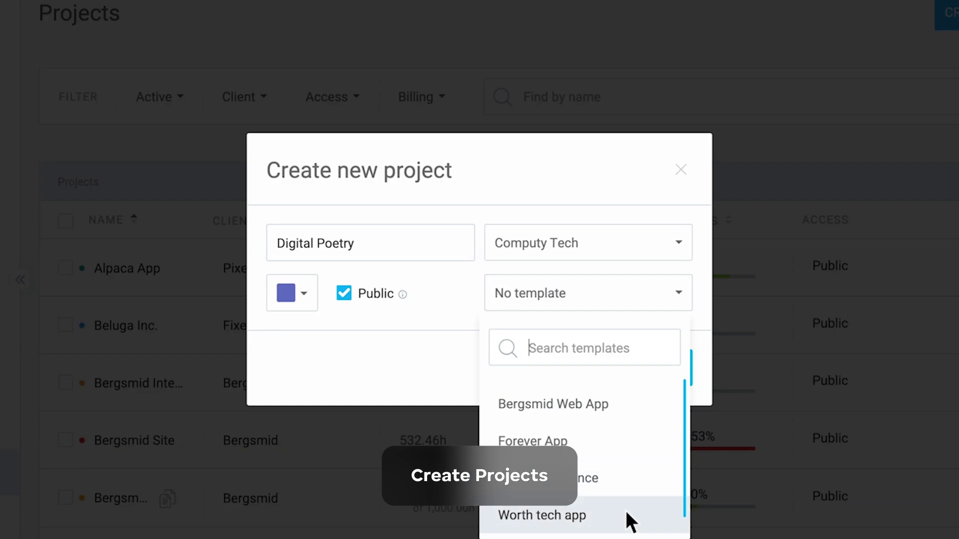
pyautogui.click(627, 512)
pyautogui.click(673, 373)
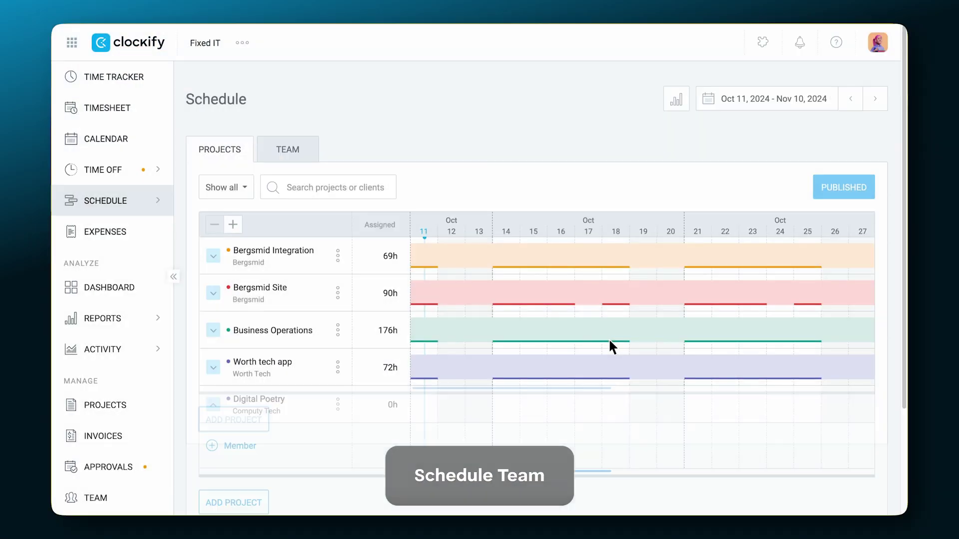
# Add team member assignments for Digital Poetry on the schedule and publish them.
pyautogui.scroll(-5, 611, 345)
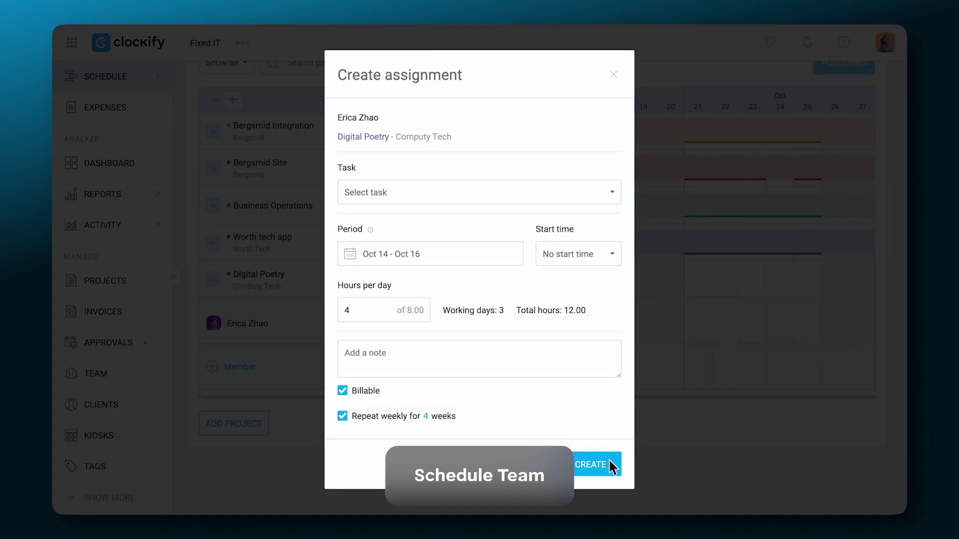
pyautogui.click(610, 459)
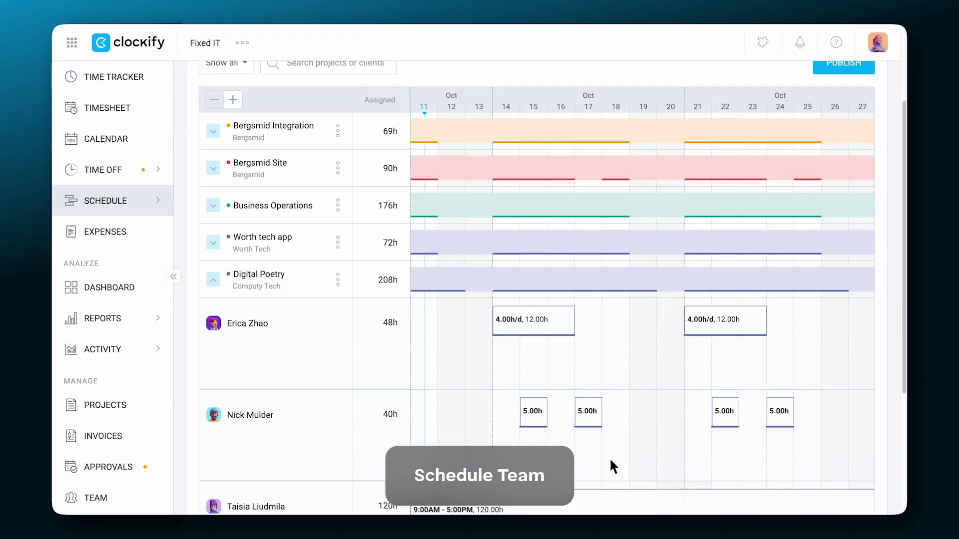
pyautogui.scroll(4, 781, 263)
pyautogui.click(867, 165)
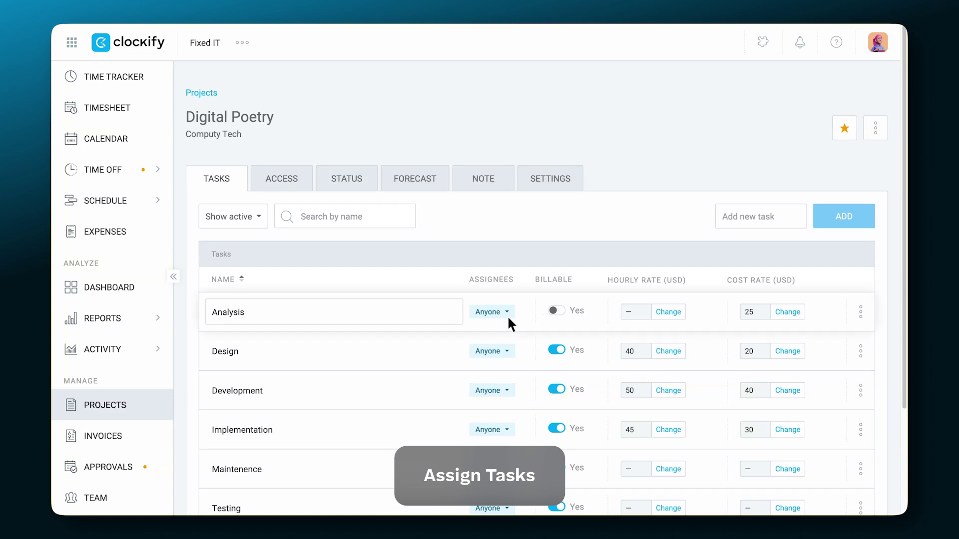
# Check two more users in the Analysis task's Assignees list and close it.
pyautogui.click(508, 315)
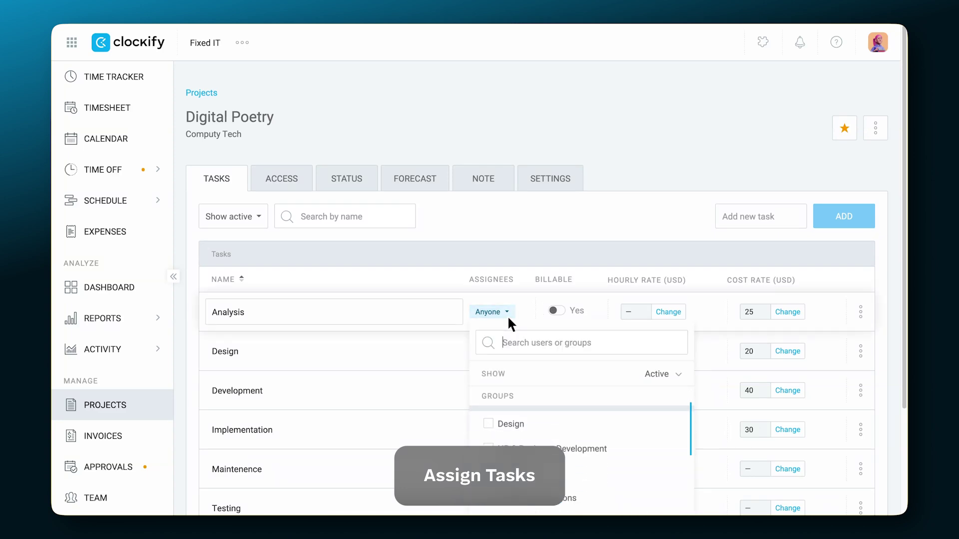
pyautogui.scroll(-5, 514, 400)
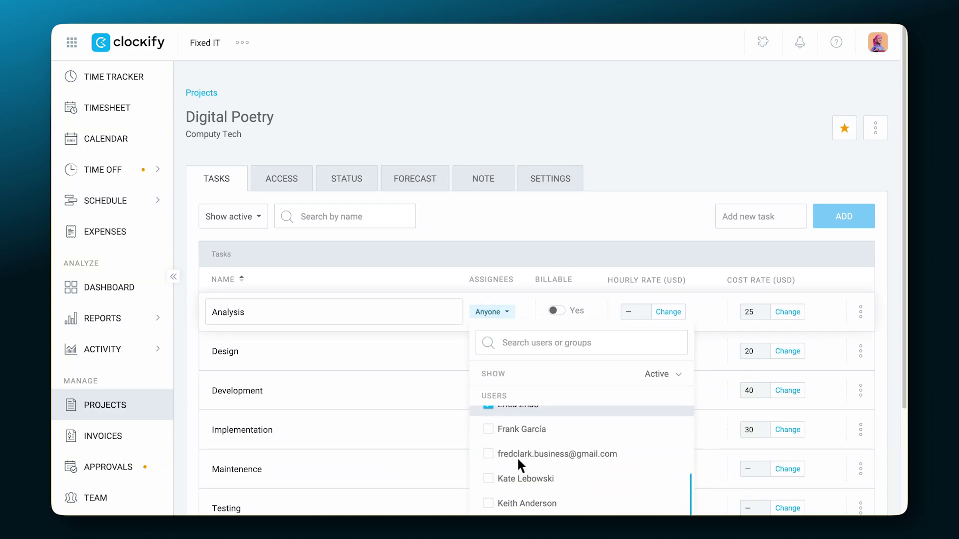
pyautogui.click(527, 452)
pyautogui.click(526, 452)
pyautogui.press('Escape')
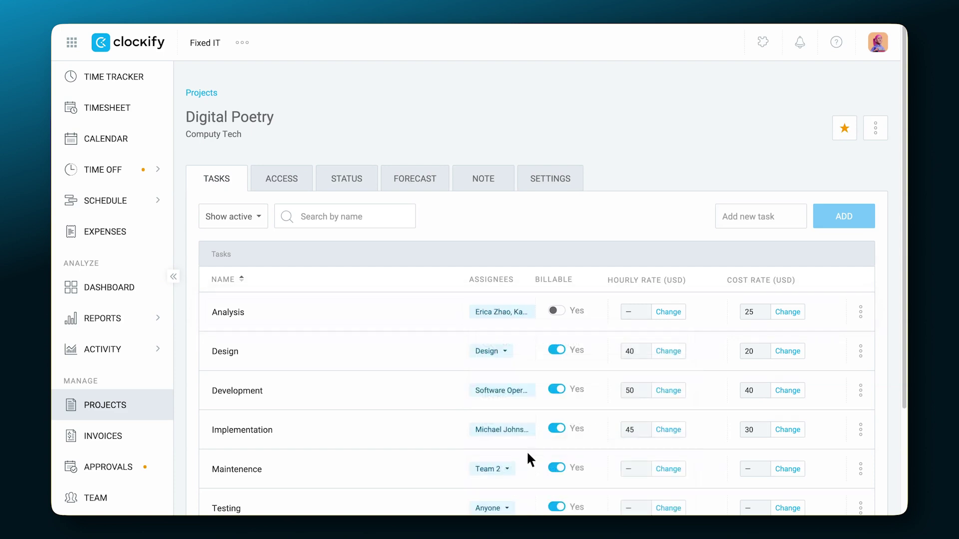
# Set the Digital Poetry project estimate to a manual 1,000-hour time estimate.
pyautogui.click(570, 185)
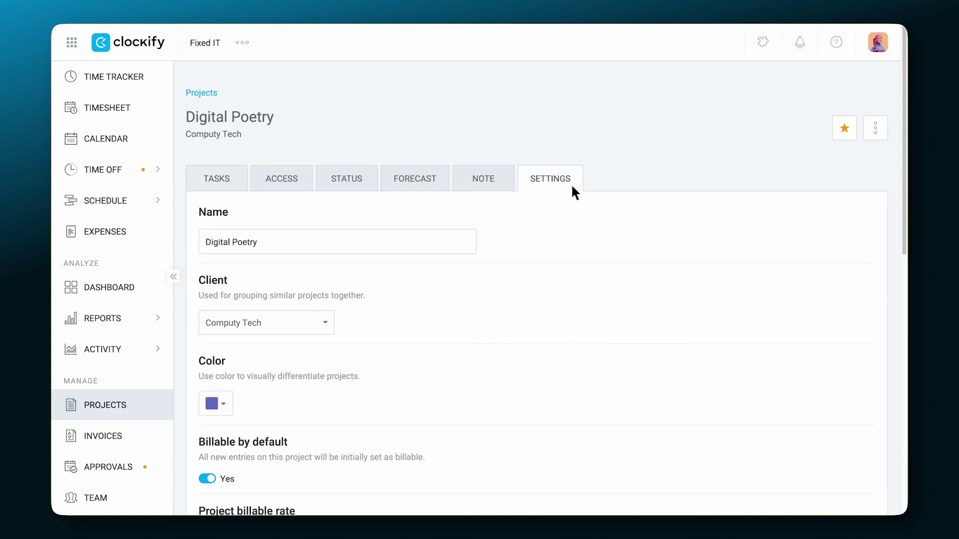
pyautogui.scroll(-8, 572, 186)
pyautogui.scroll(-3, 572, 187)
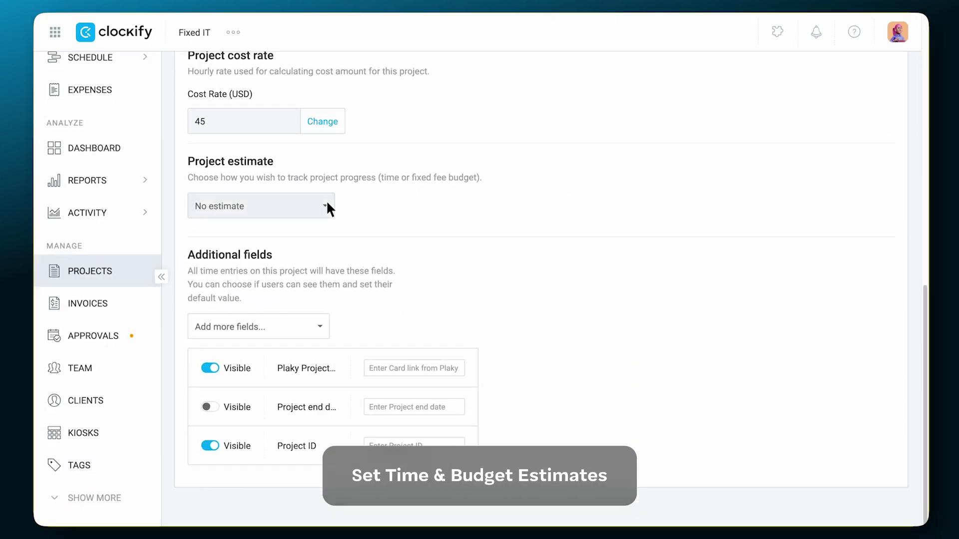
pyautogui.click(322, 204)
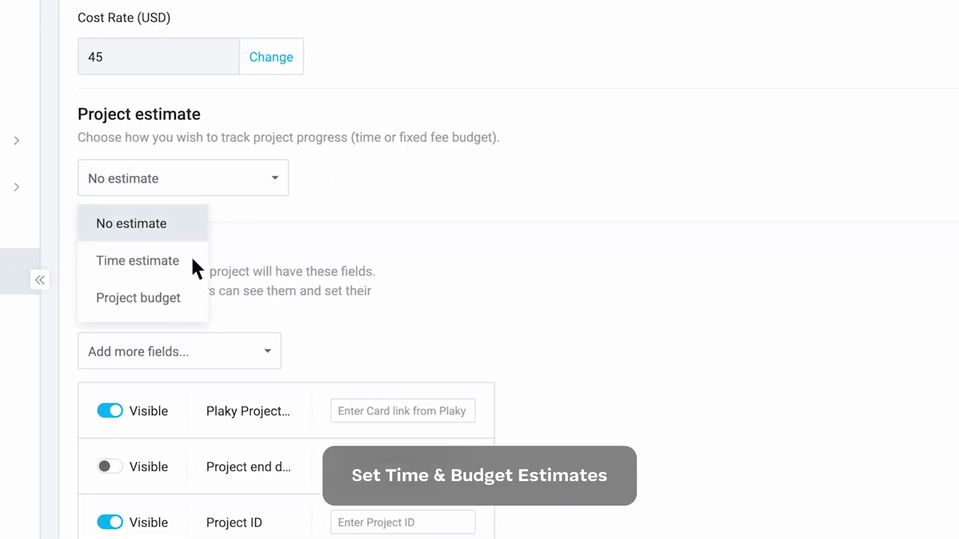
pyautogui.click(189, 261)
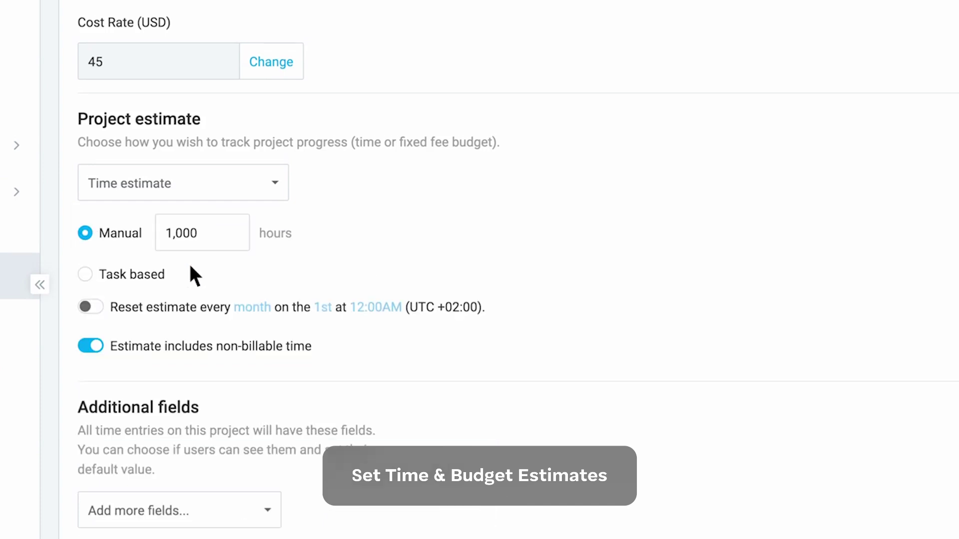
# Review the project's Status and Forecast, advancing the forecast to the next date range.
pyautogui.scroll(10, 240, 239)
pyautogui.click(325, 180)
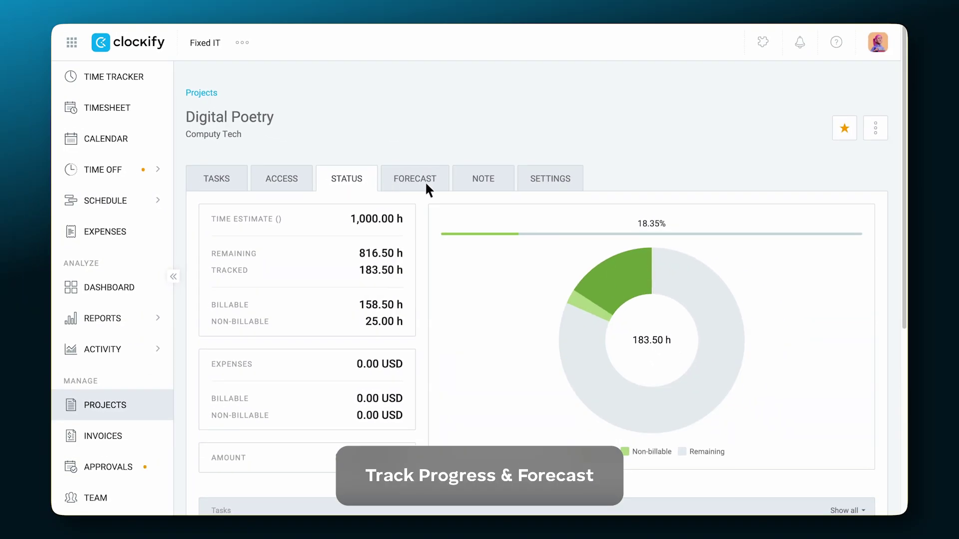
pyautogui.click(439, 186)
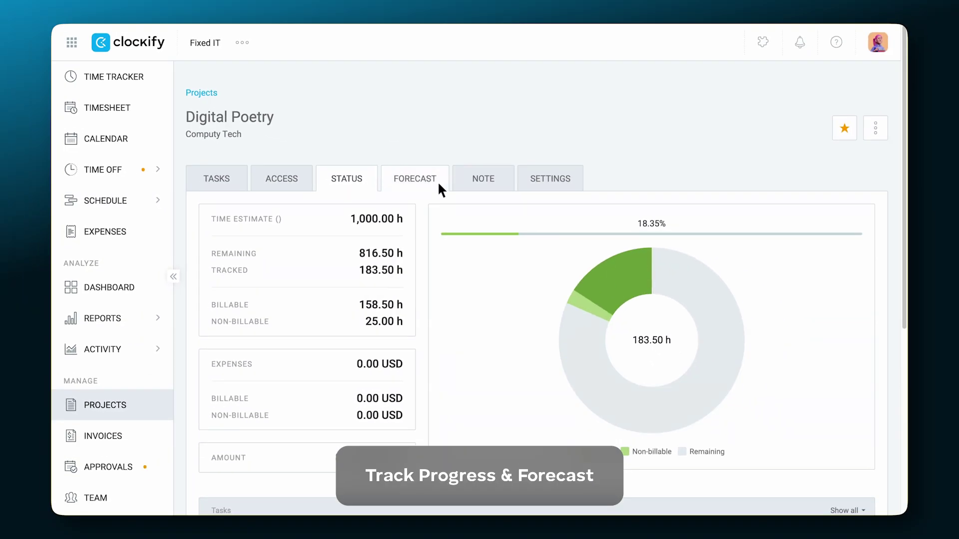
pyautogui.scroll(-2, 515, 180)
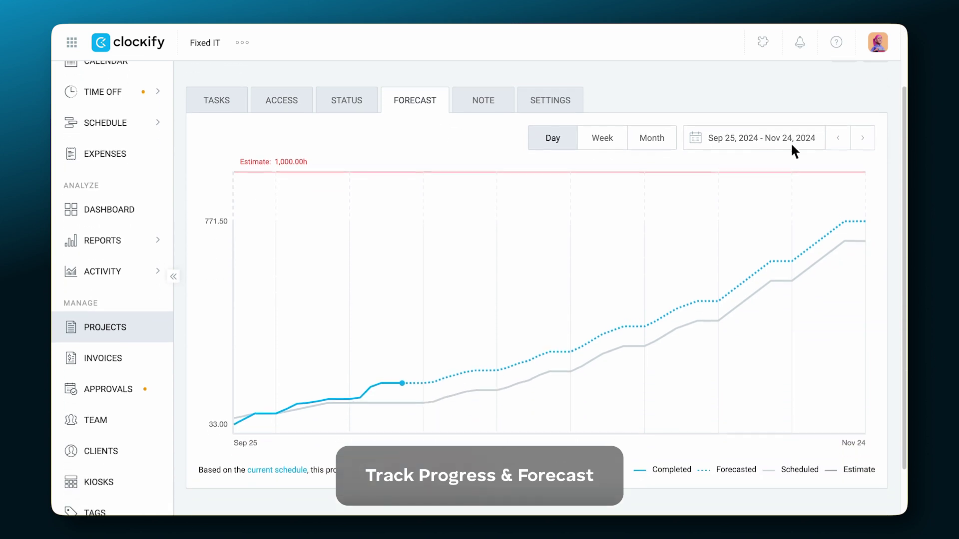
pyautogui.click(866, 134)
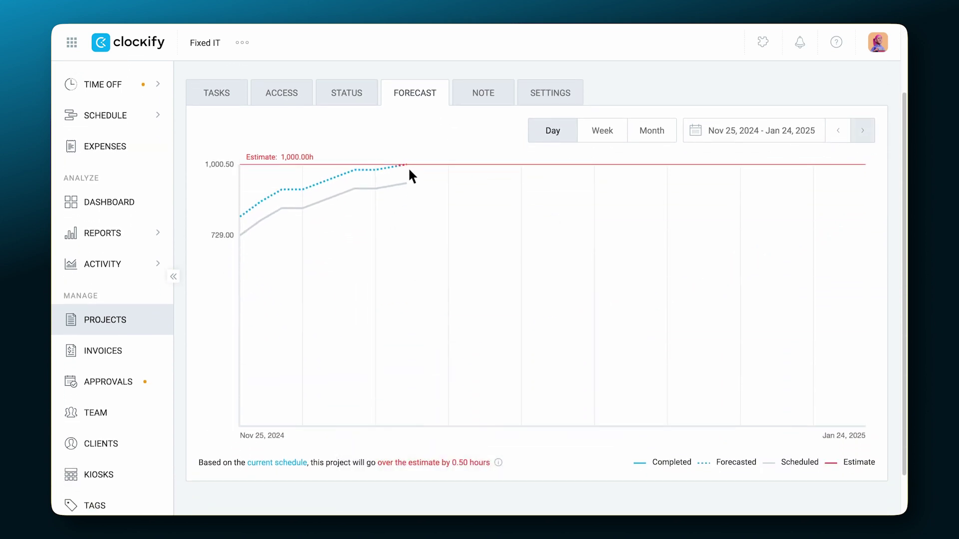
pyautogui.moveTo(397, 168)
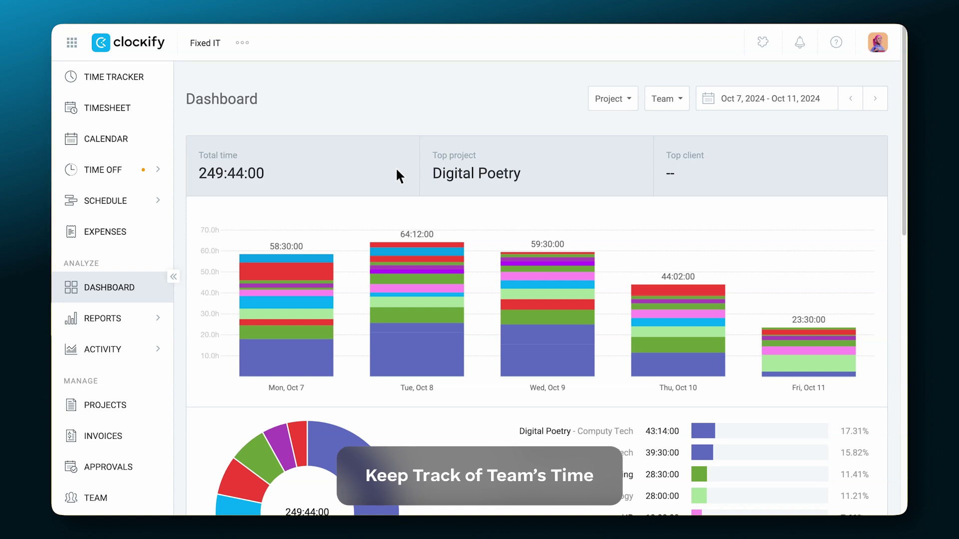
# Start the timer tracking time on Digital Poetry.
pyautogui.scroll(-2, 397, 170)
pyautogui.scroll(-8, 396, 170)
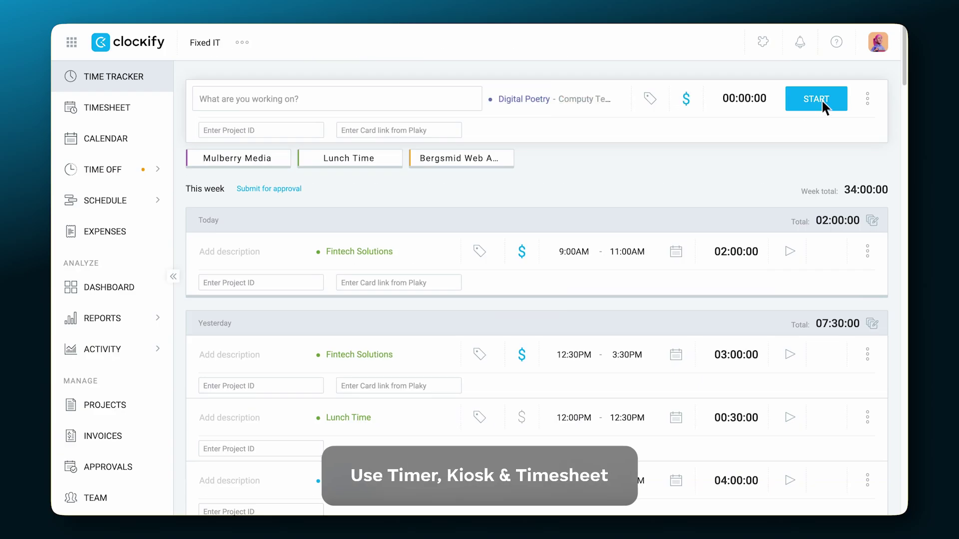
pyautogui.click(822, 100)
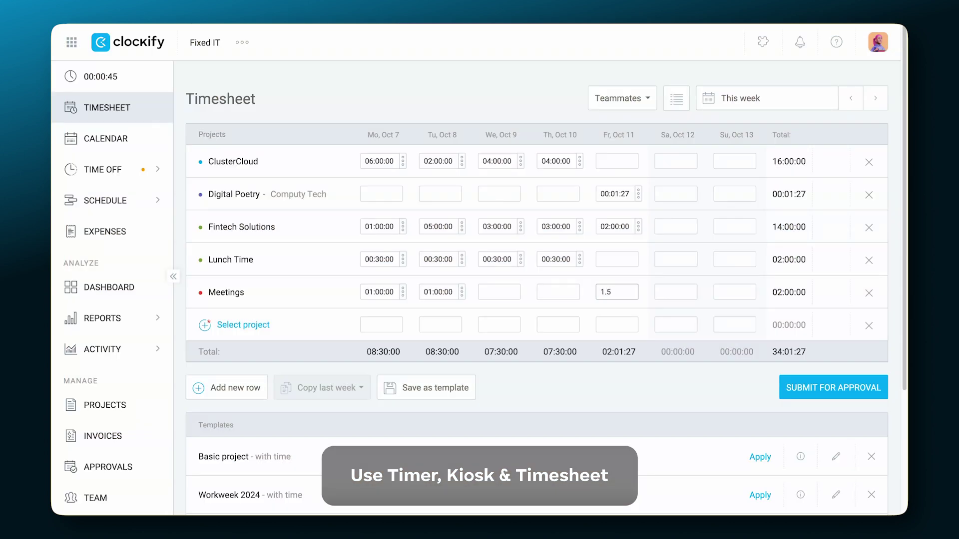
# Log 1.5 hours of Meetings for Friday and approve all pending timesheets.
pyautogui.press('Return')
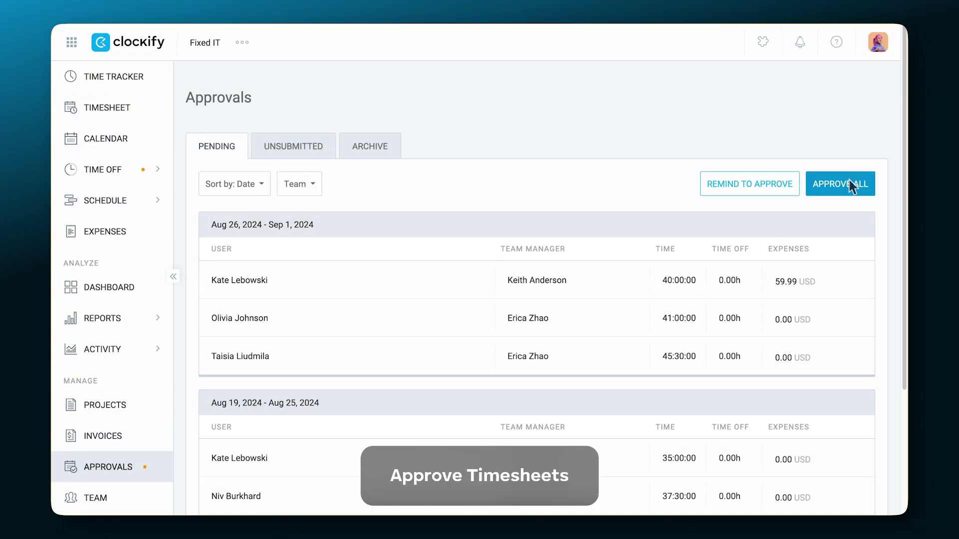
pyautogui.click(849, 182)
pyautogui.click(618, 325)
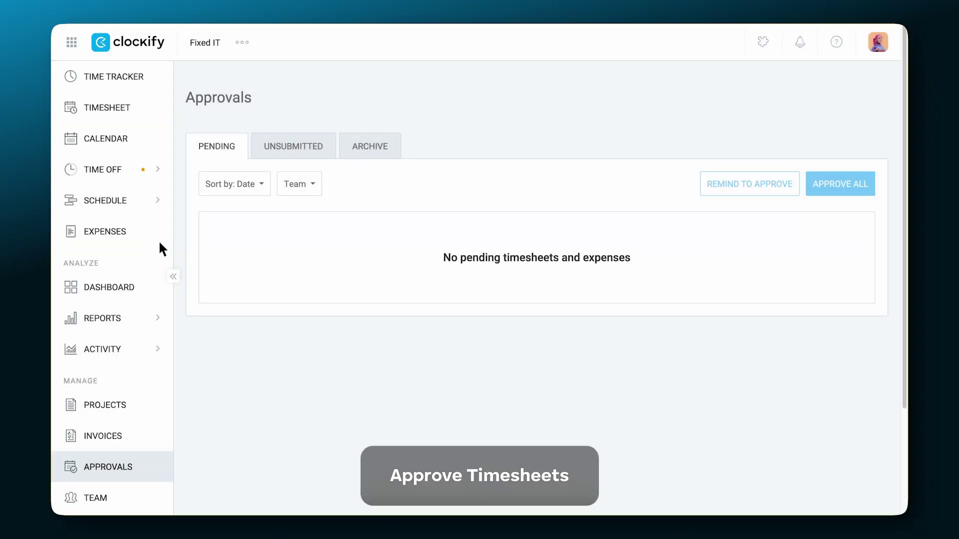
# Start a new expense for the Digital Poetry project in the Meals category.
pyautogui.click(146, 238)
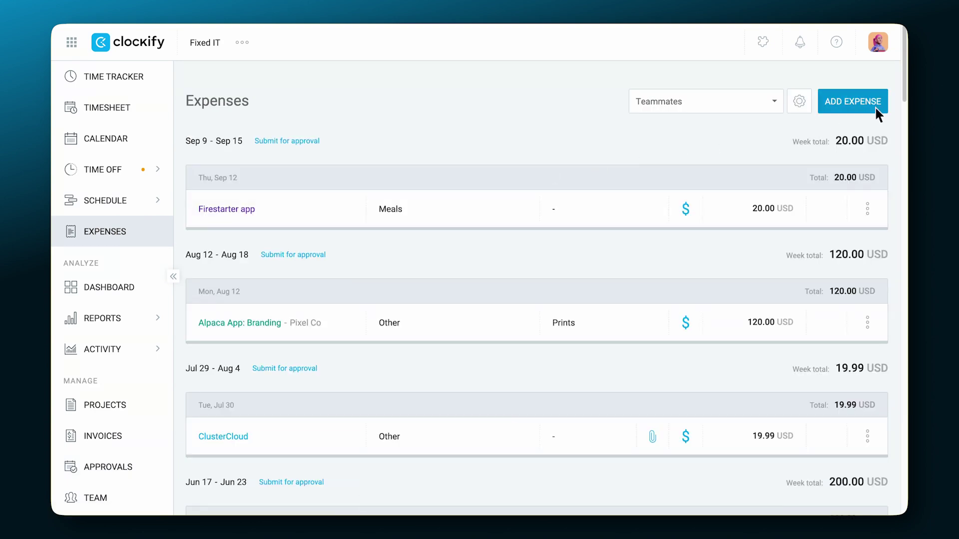
pyautogui.click(874, 102)
pyautogui.click(610, 199)
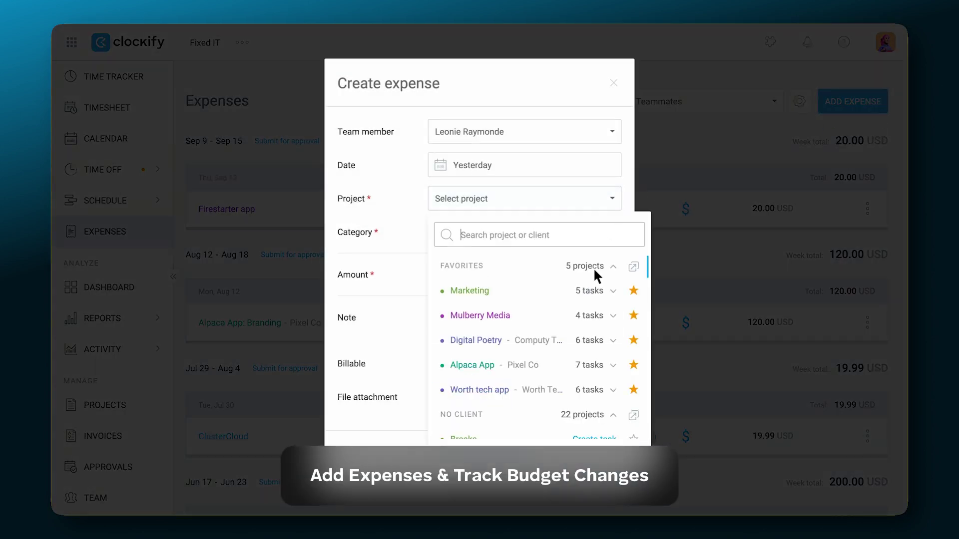
pyautogui.click(574, 340)
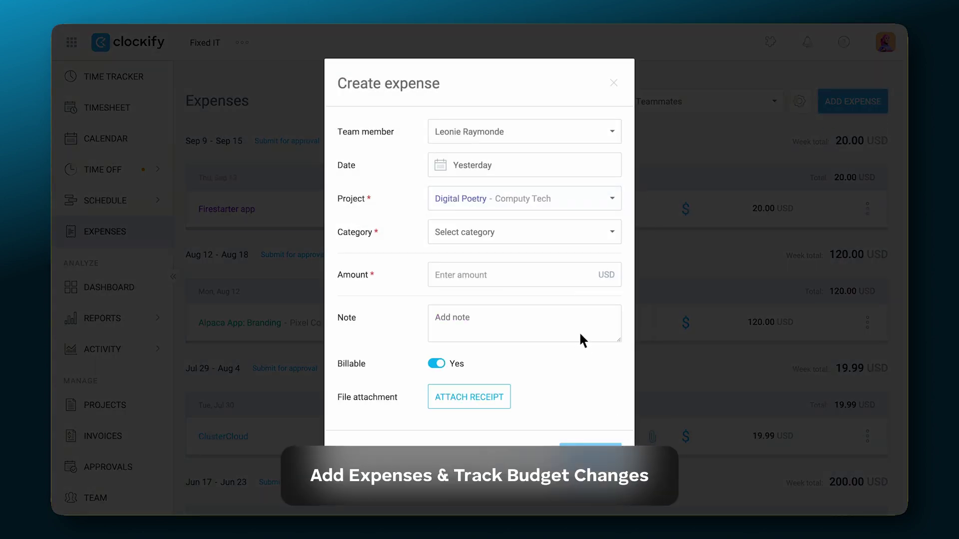
pyautogui.click(613, 230)
pyautogui.click(554, 398)
# Enter 19.99 as the amount, attach Invoice.pdf as the receipt, and save.
pyautogui.write('19.99')
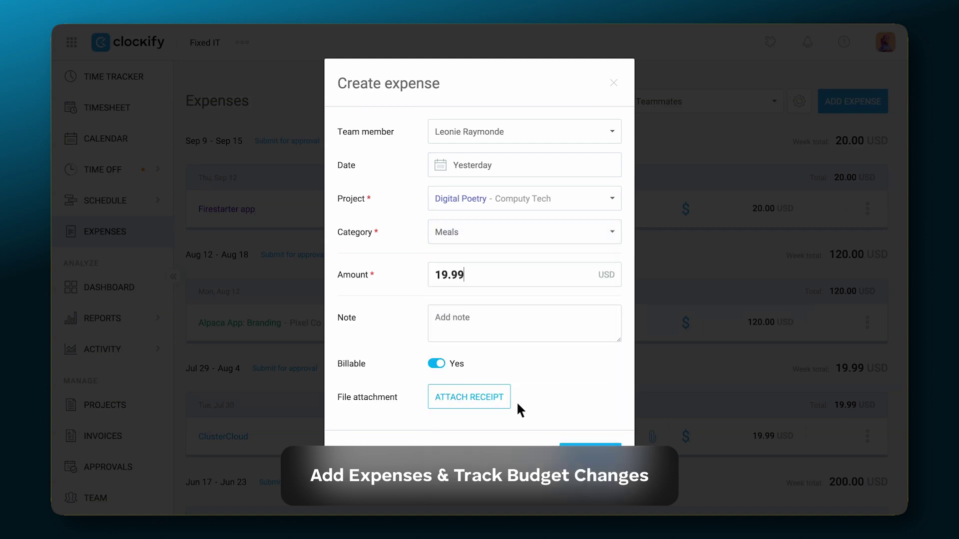
pyautogui.click(503, 403)
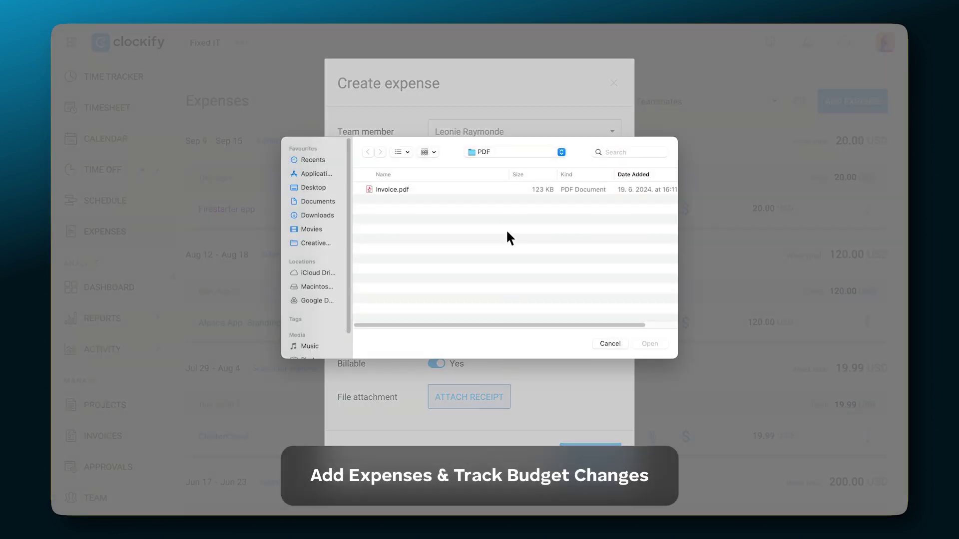
pyautogui.press('Return')
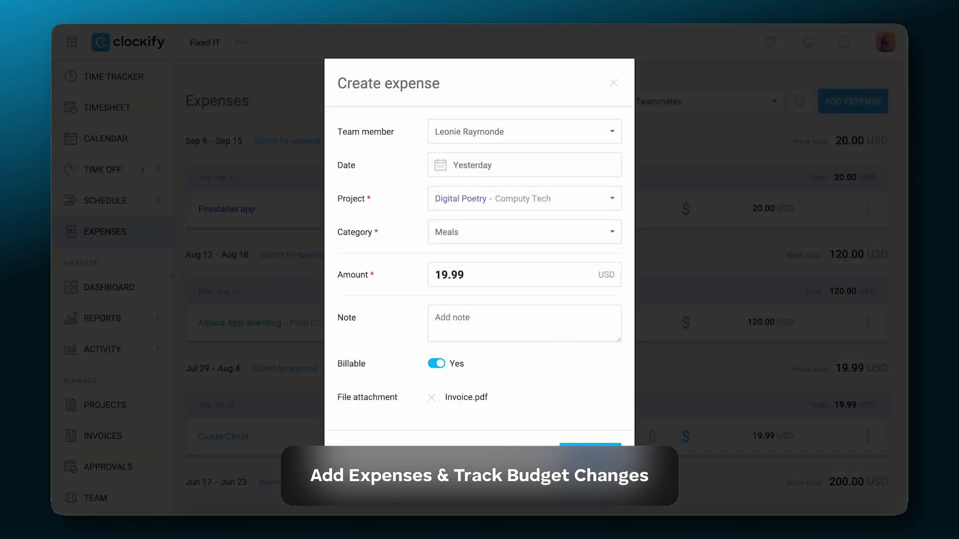
pyautogui.click(582, 453)
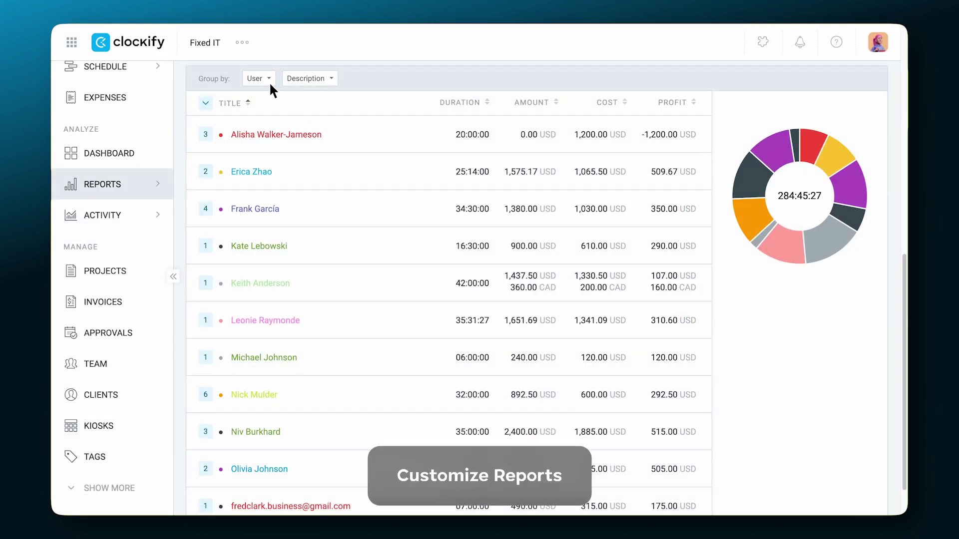
# Group the report by Project, then User, and expand Digital Poetry's per-user hours.
pyautogui.click(268, 82)
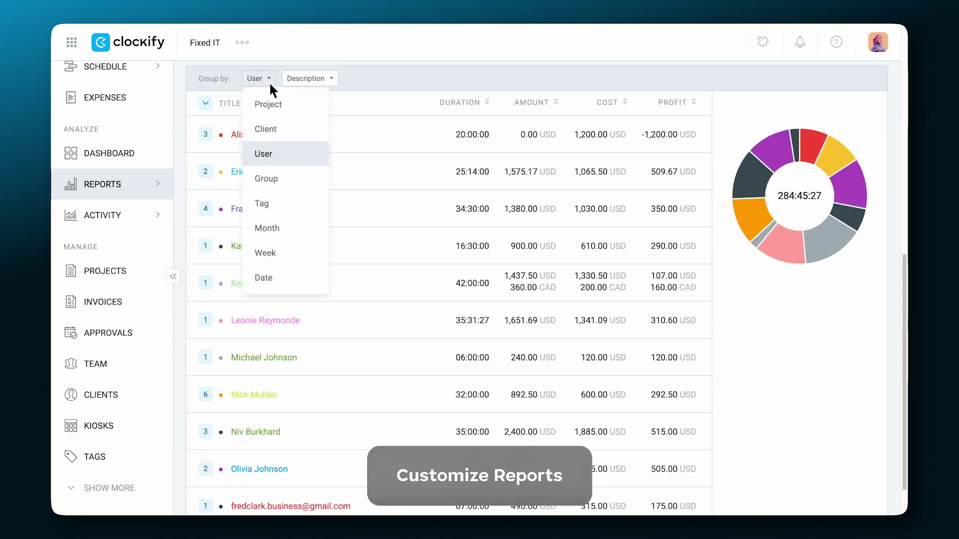
pyautogui.click(289, 106)
pyautogui.click(340, 79)
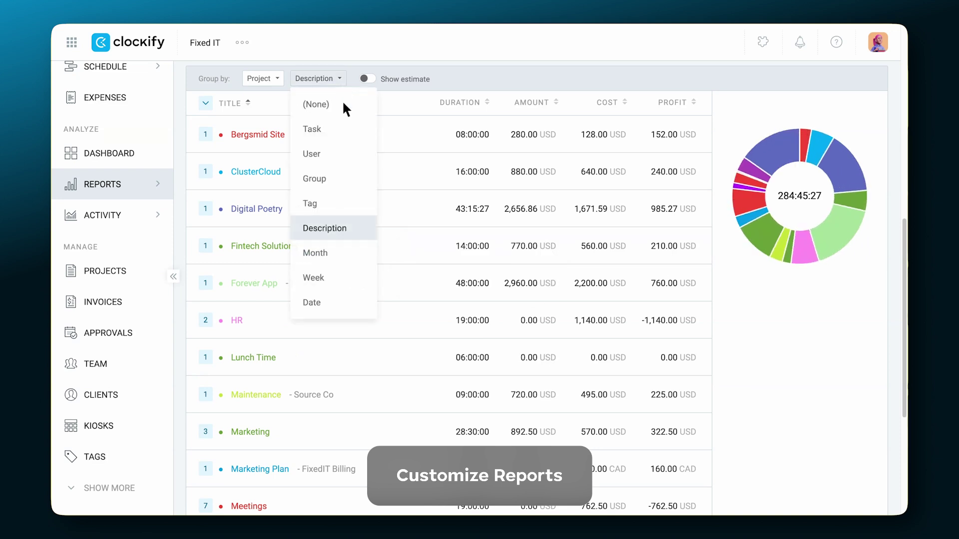
pyautogui.click(344, 159)
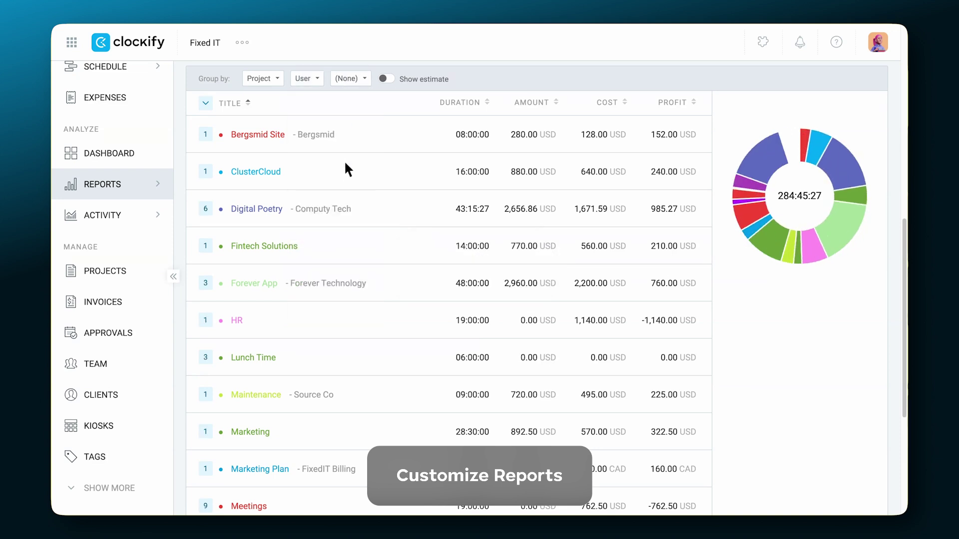
pyautogui.click(348, 223)
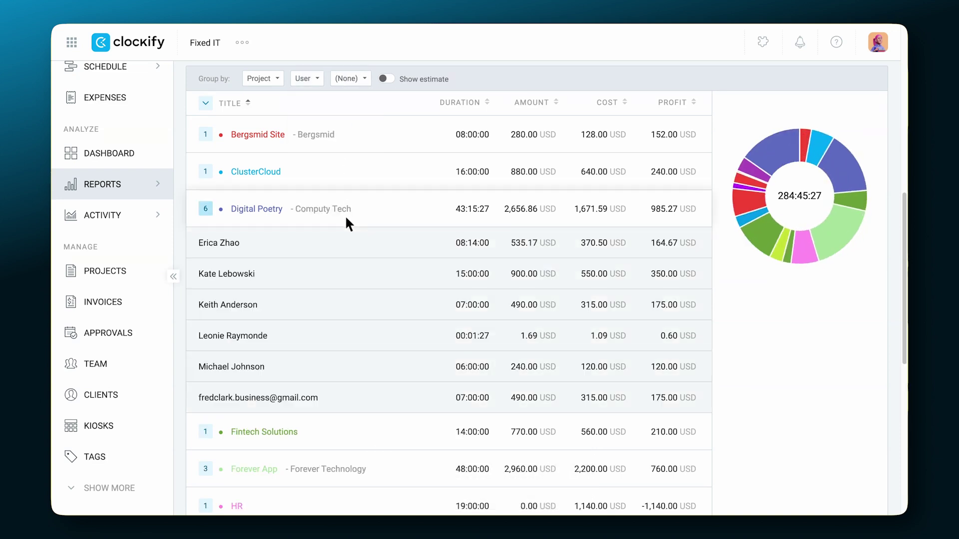
pyautogui.scroll(10, 344, 230)
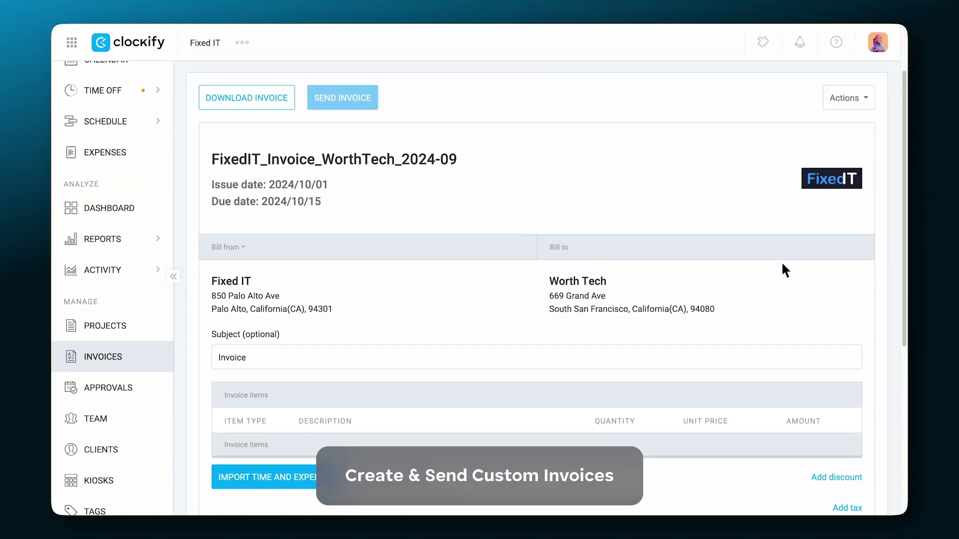
# Import the tracked time and expenses into the WorthTech invoice.
pyautogui.scroll(-6, 781, 262)
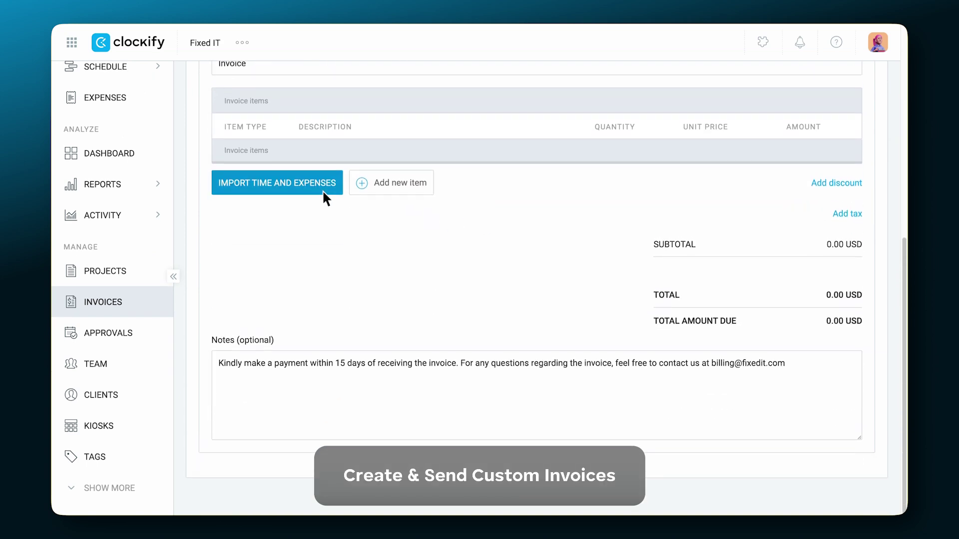
pyautogui.click(322, 190)
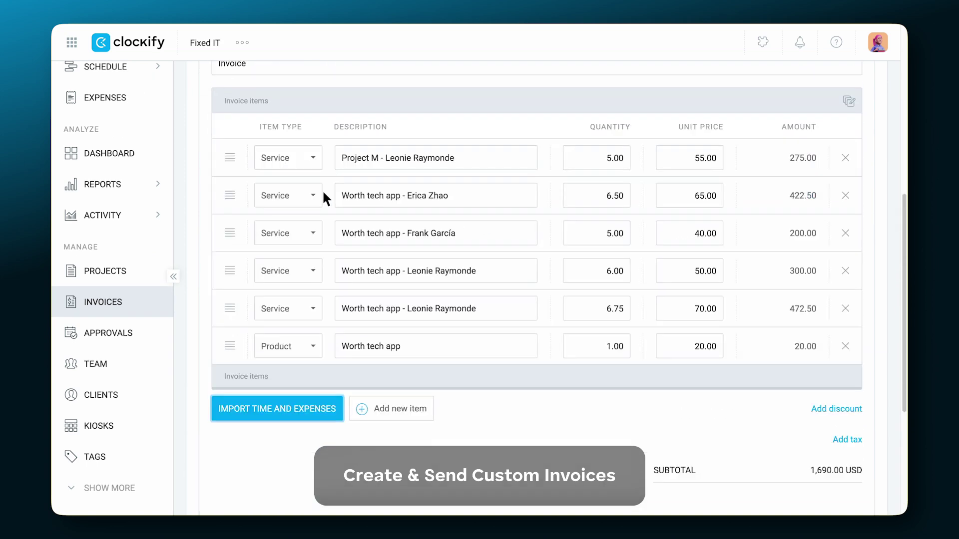
pyautogui.scroll(-4, 323, 193)
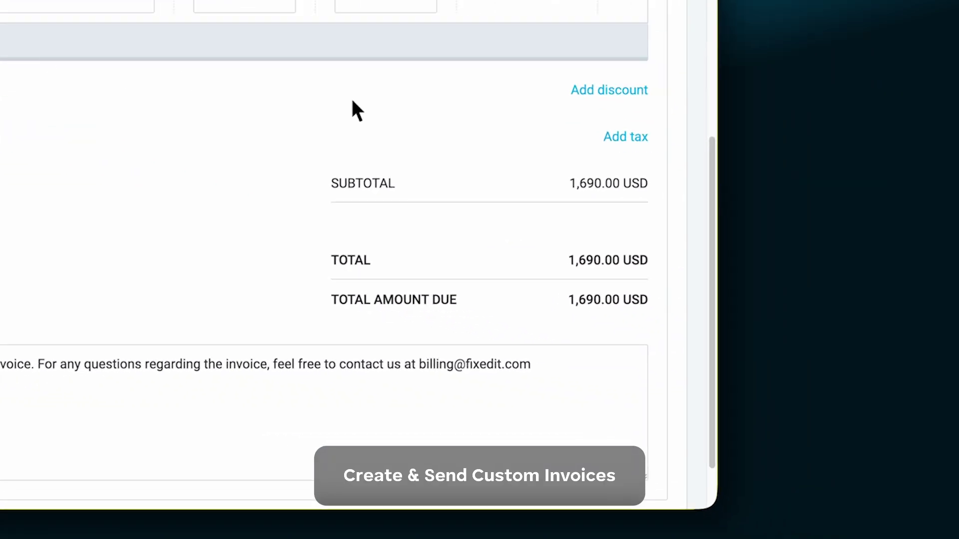
# Add 20% and 5% taxes and a 15% discount to the invoice.
pyautogui.click(641, 143)
pyautogui.click(642, 95)
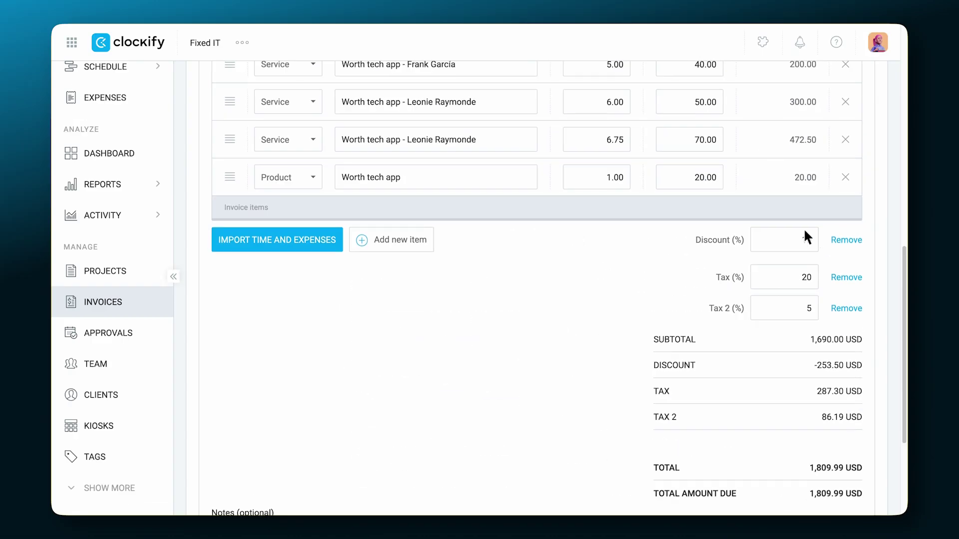
pyautogui.scroll(10, 297, 15)
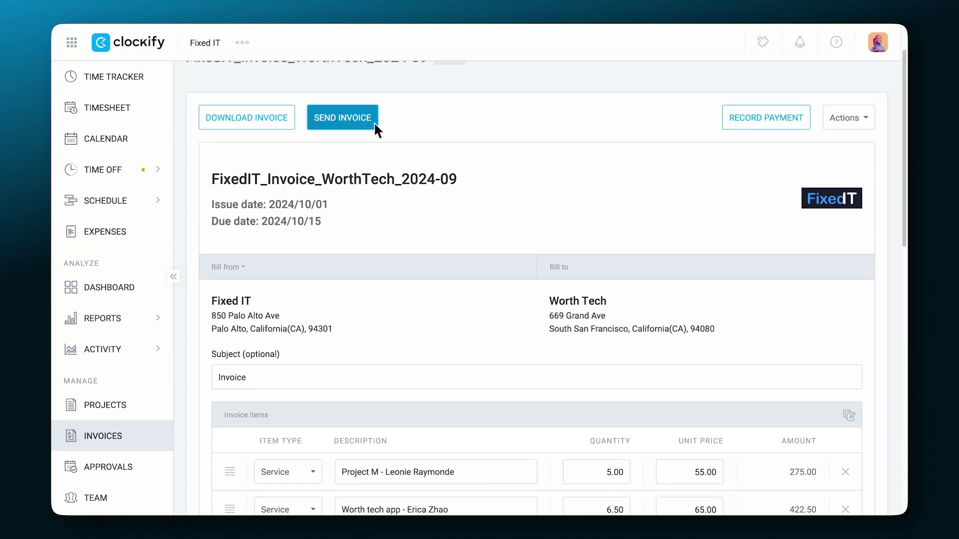
# Send the 1,809.99 USD invoice to WorthTech so it is marked Sent.
pyautogui.click(374, 122)
pyautogui.scroll(-2, 349, 380)
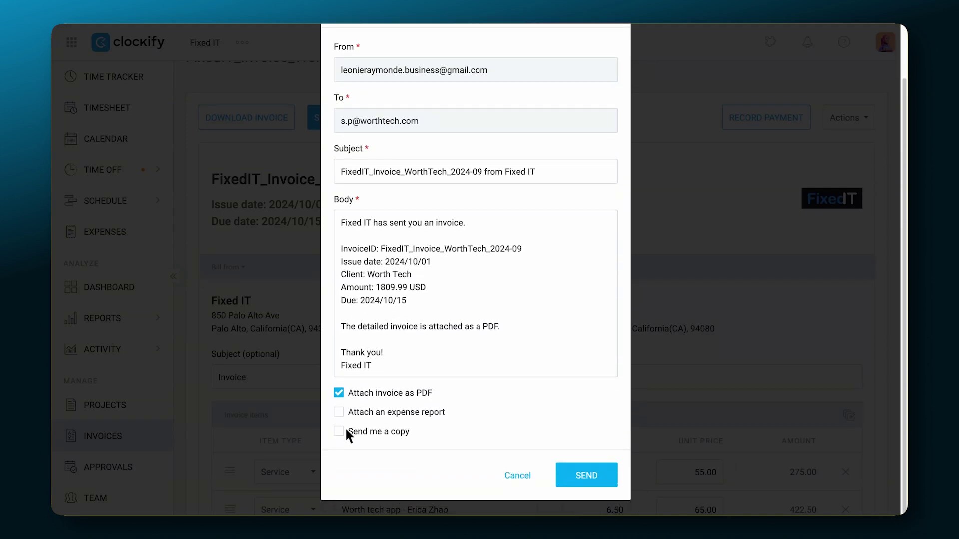
pyautogui.click(586, 475)
pyautogui.scroll(3, 609, 472)
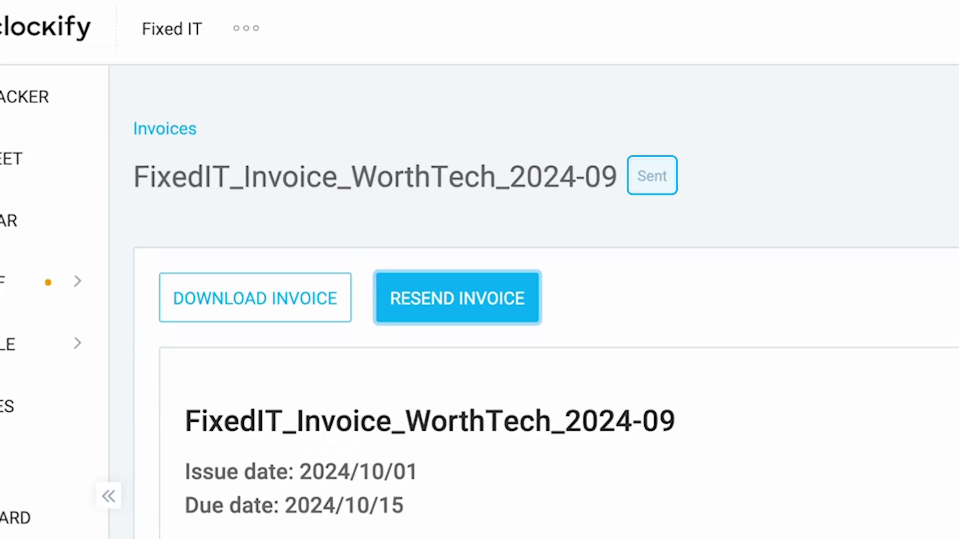